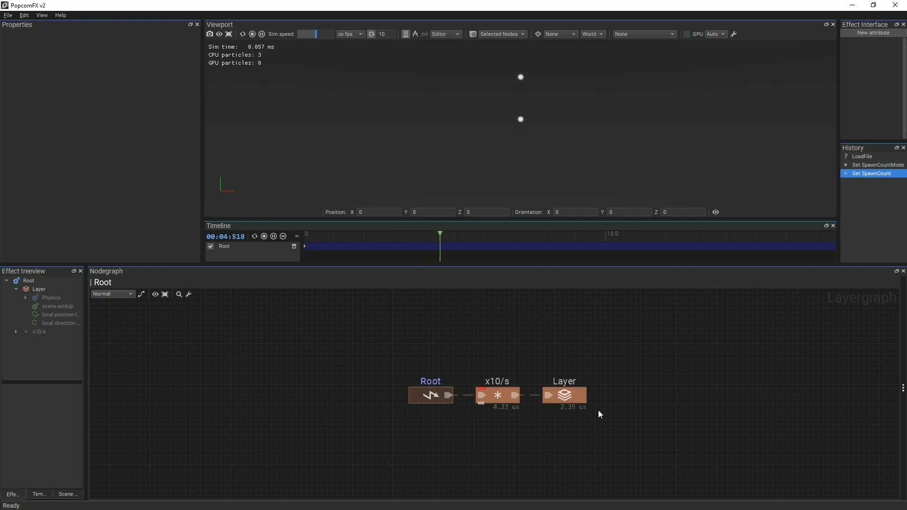
Select the Layer node to check that its spawner emits 10 particles per second
click(579, 399)
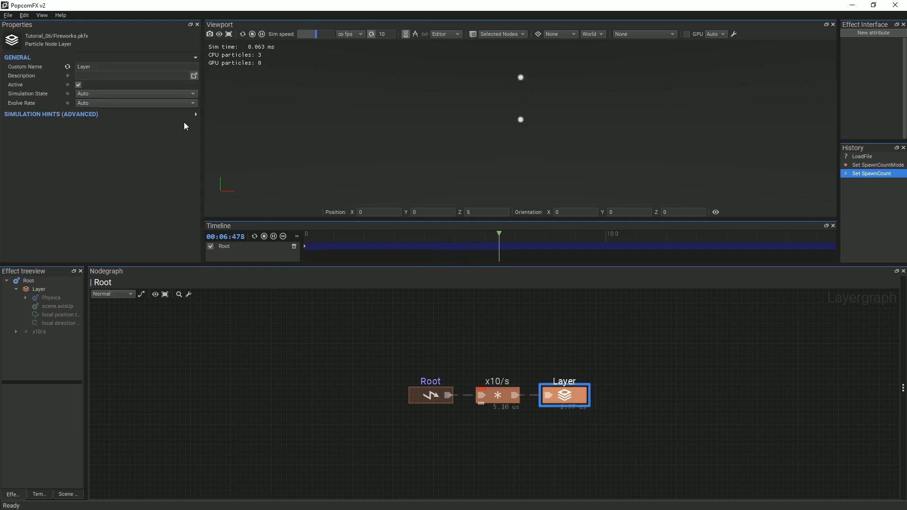
Rename the layer to 'Parent'
double_click(75, 66)
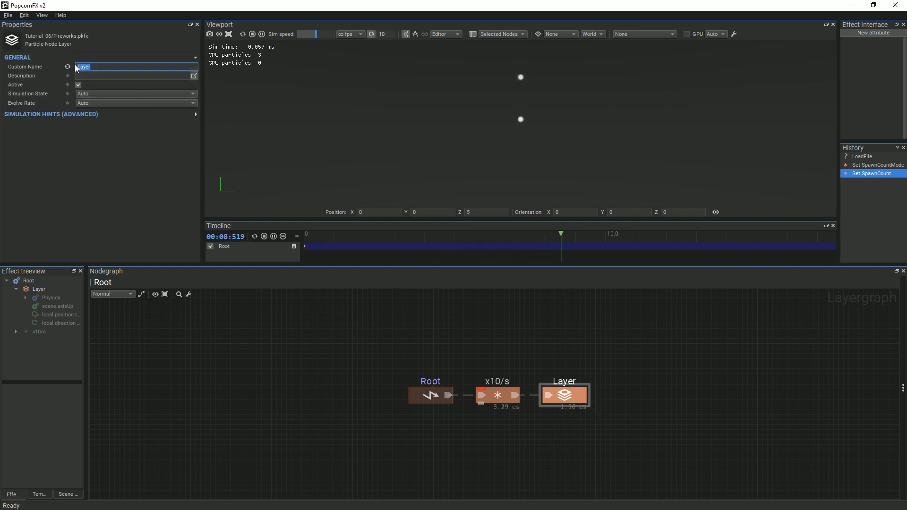
text(Parent)
key(Return)
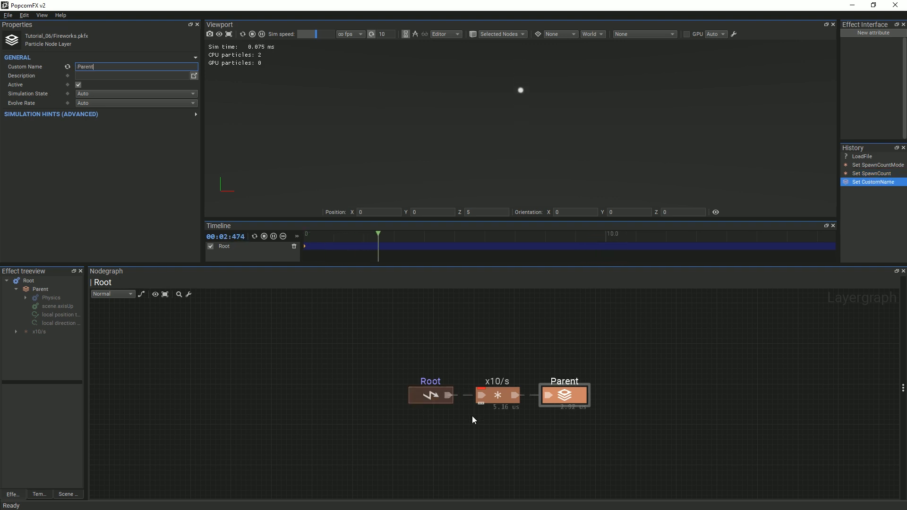
Inside the Parent layer's graph, set the SetLife node's particle life to 2
double_click(565, 398)
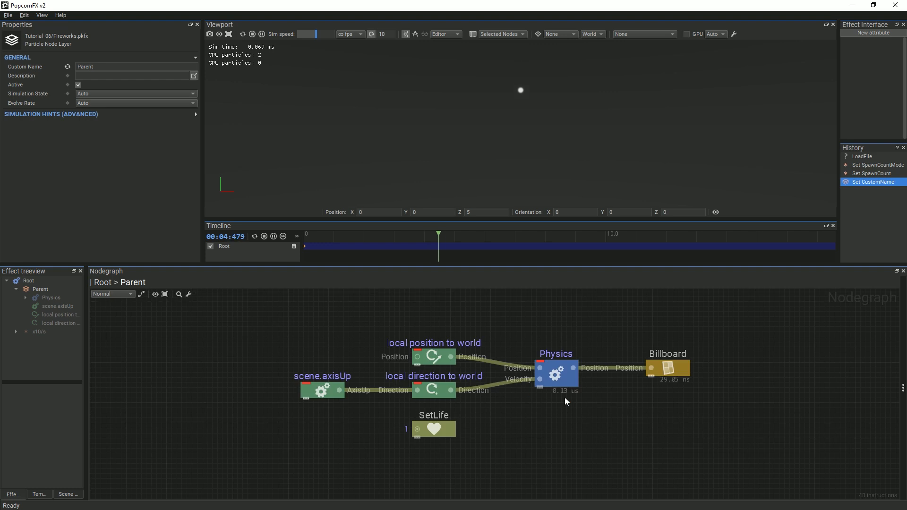
click(421, 431)
click(63, 112)
text(2)
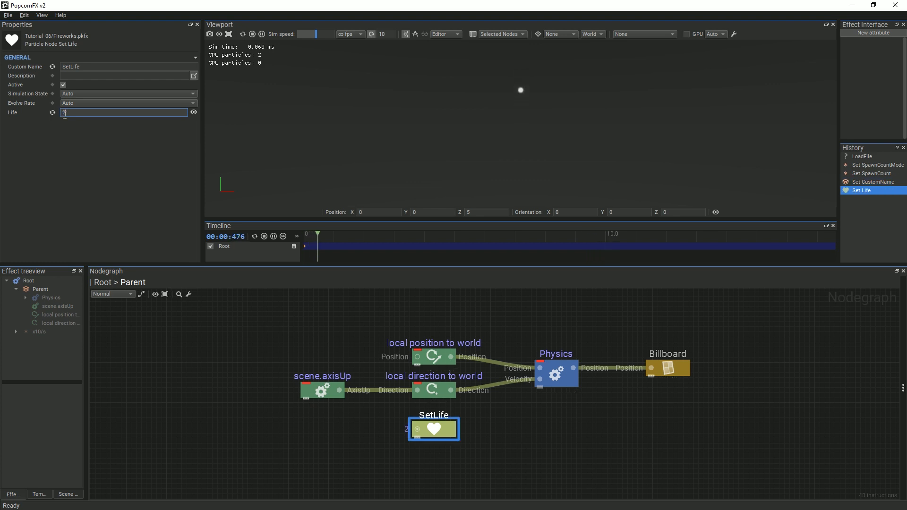
click(514, 418)
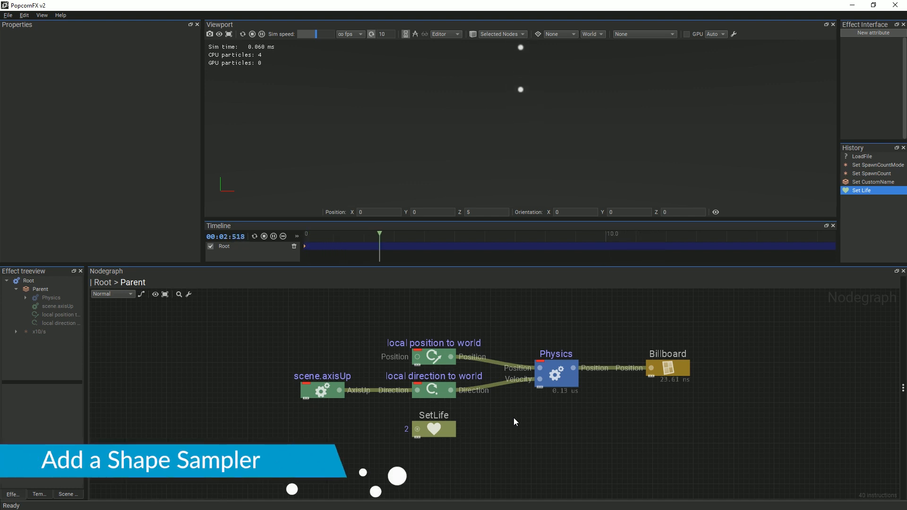
Delete the scene.axisUp node and add a ShapeSample node in its place
drag(268, 334, 373, 439)
key(Delete)
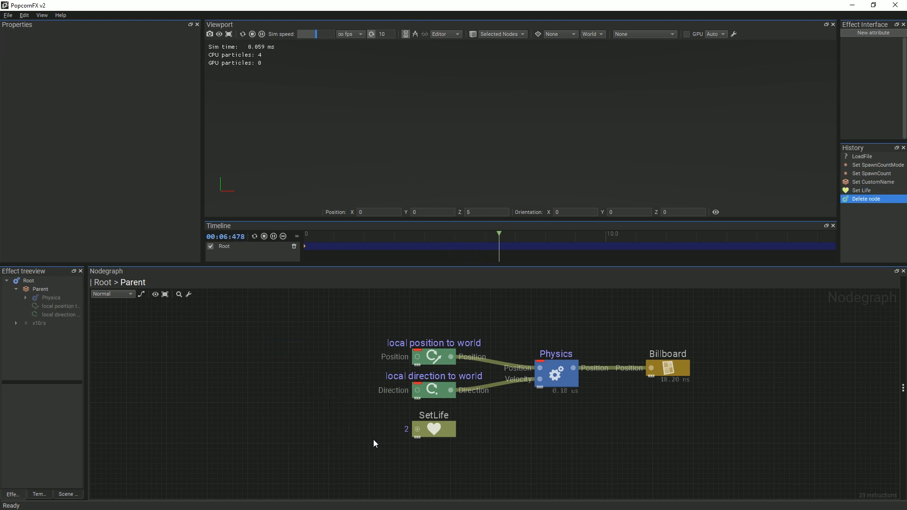
right_click(358, 420)
text(shape)
key(Return)
Feed ShapeSample's Sampler input from a new Shape node, then nudge both nodes up
drag(325, 400, 253, 397)
text(sh)
key(Return)
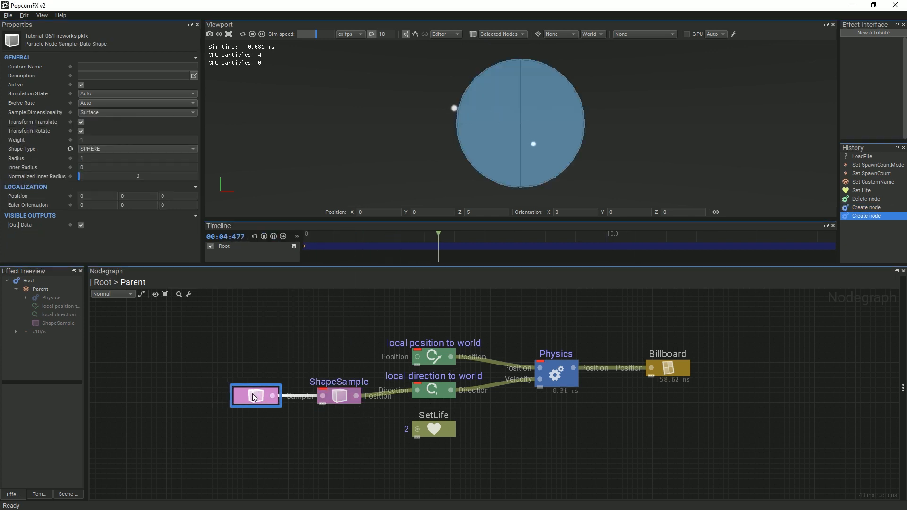
drag(195, 362, 361, 439)
drag(347, 404, 347, 396)
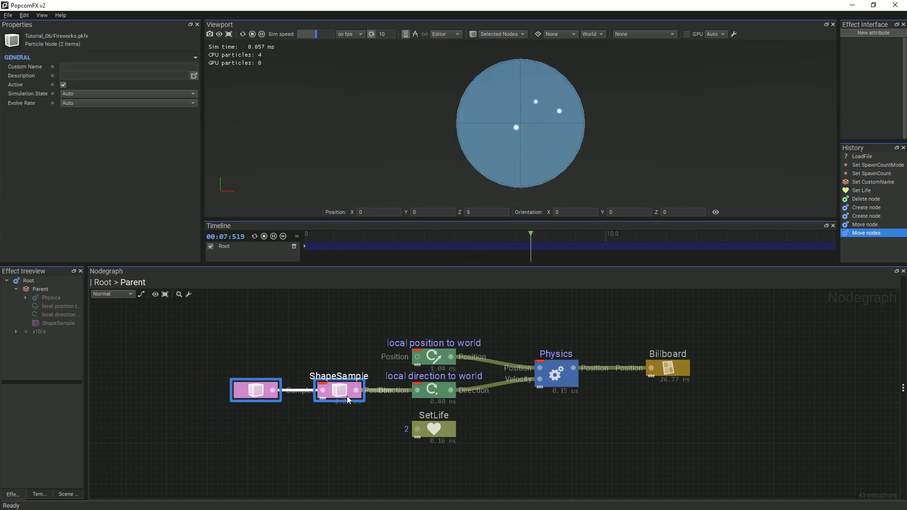
click(253, 395)
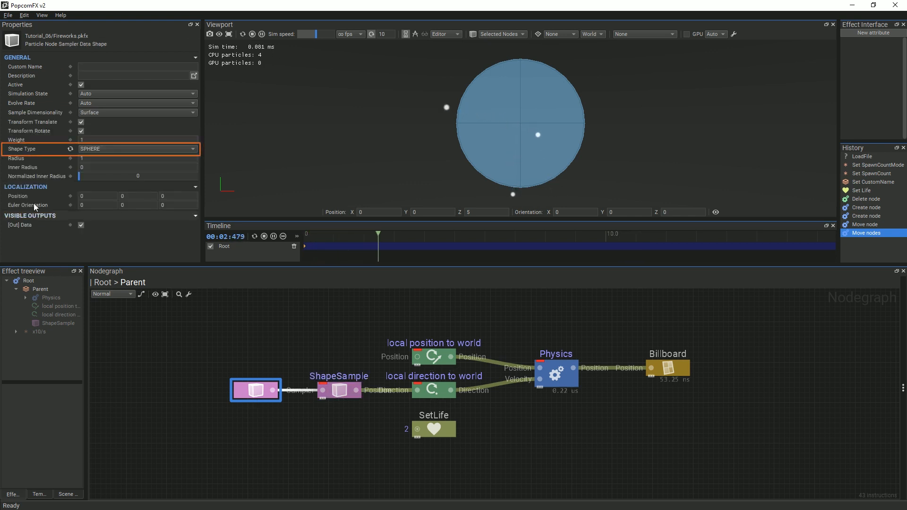
Make the Shape a COMPLEX_ELLIPSOID with Hemisphere enabled
click(85, 149)
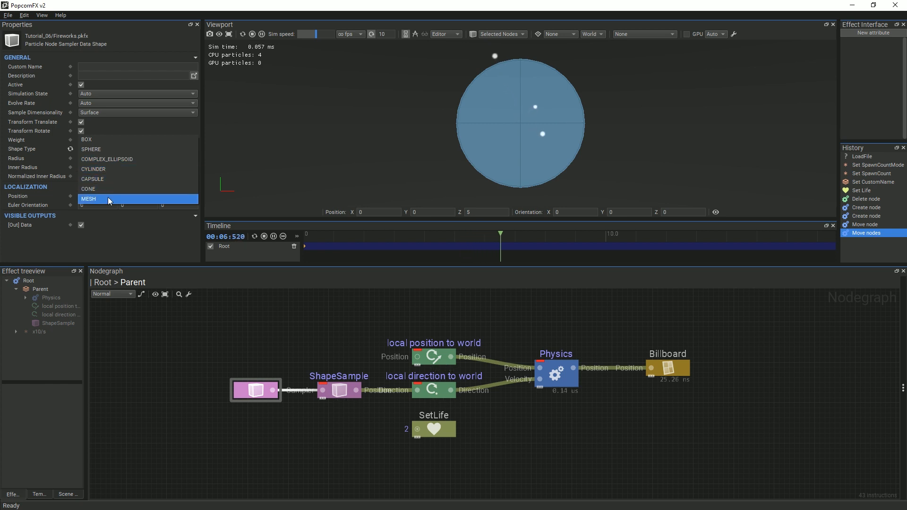
click(106, 159)
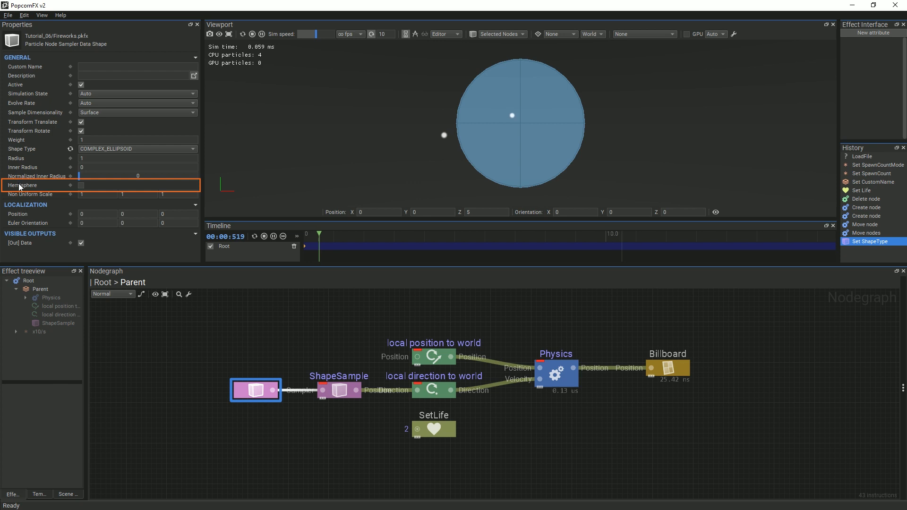
click(81, 186)
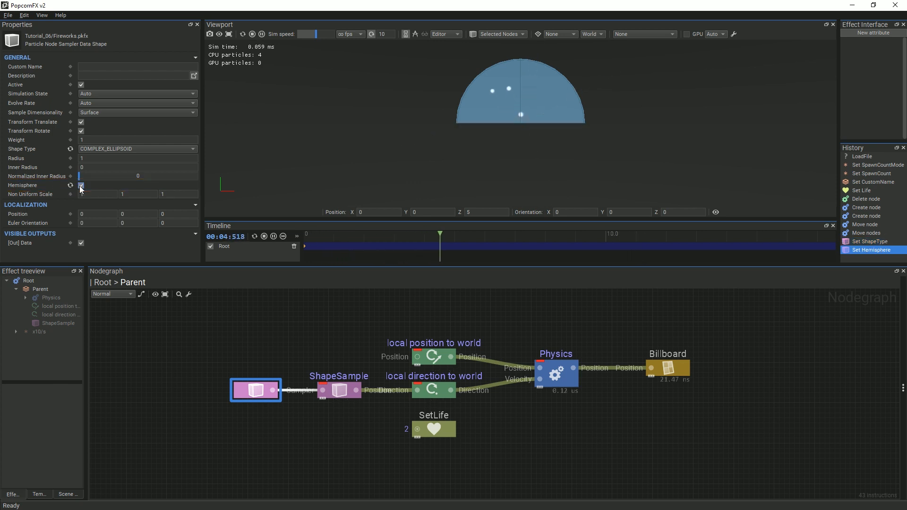
Show the grid backdrop in the viewport and frame the grid below the dome
click(538, 34)
scroll(583, 103, down, 5)
scroll(583, 101, down, 7)
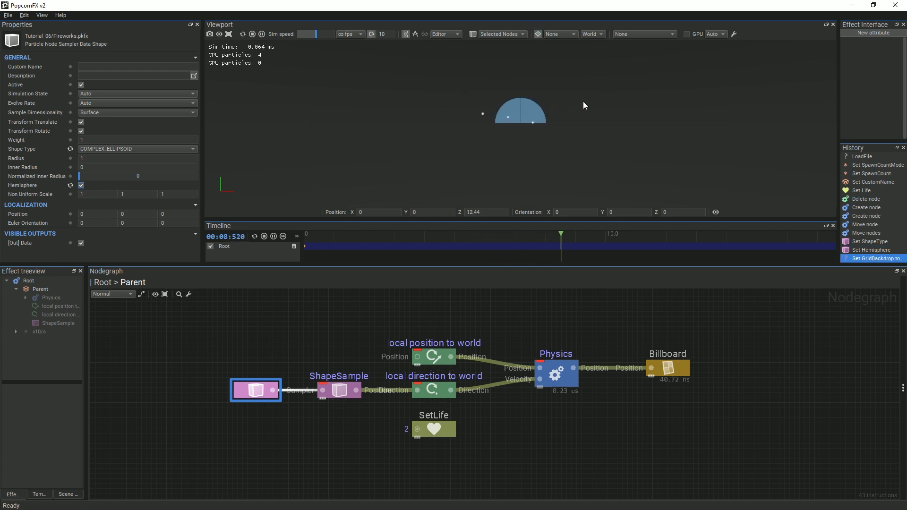
middle_drag(583, 179, 545, 335)
middle_drag(565, 117, 617, 189)
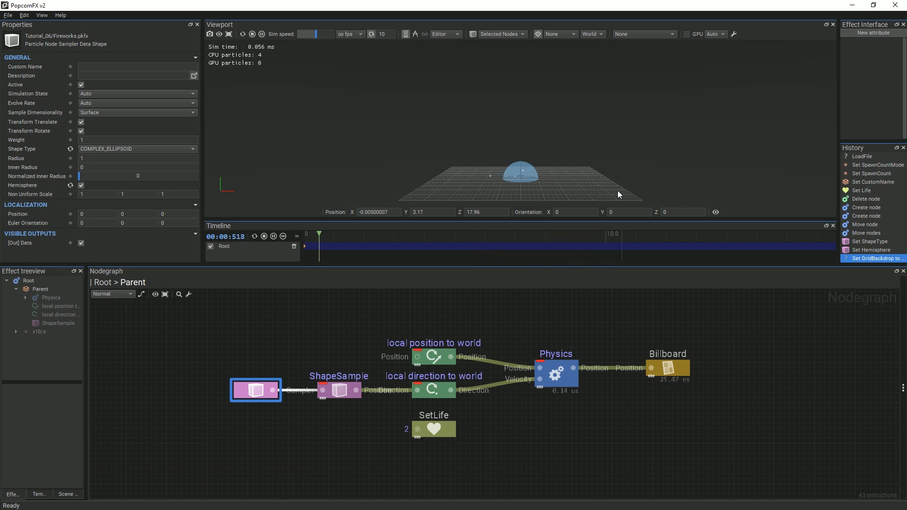
Raise the hemisphere, first with Position Y 1, then higher with the move gizmo
drag(132, 214, 118, 215)
text(1)
key(Return)
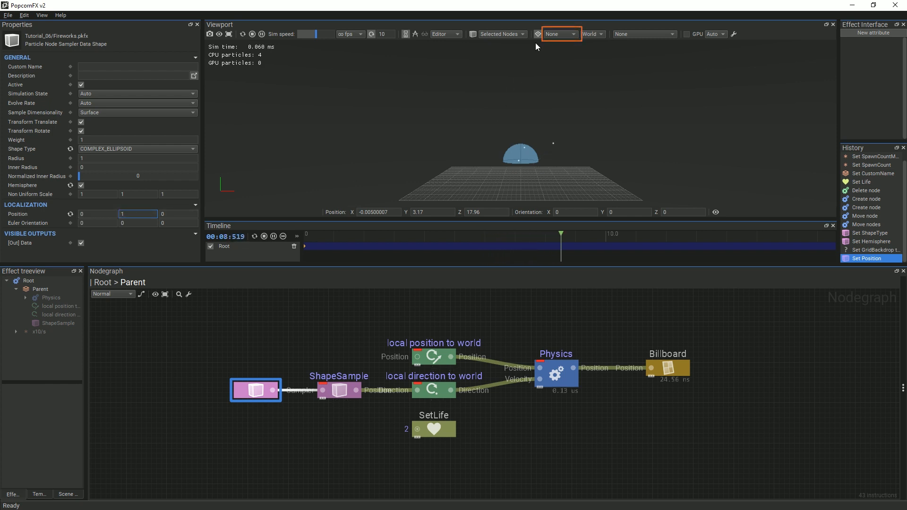
click(561, 35)
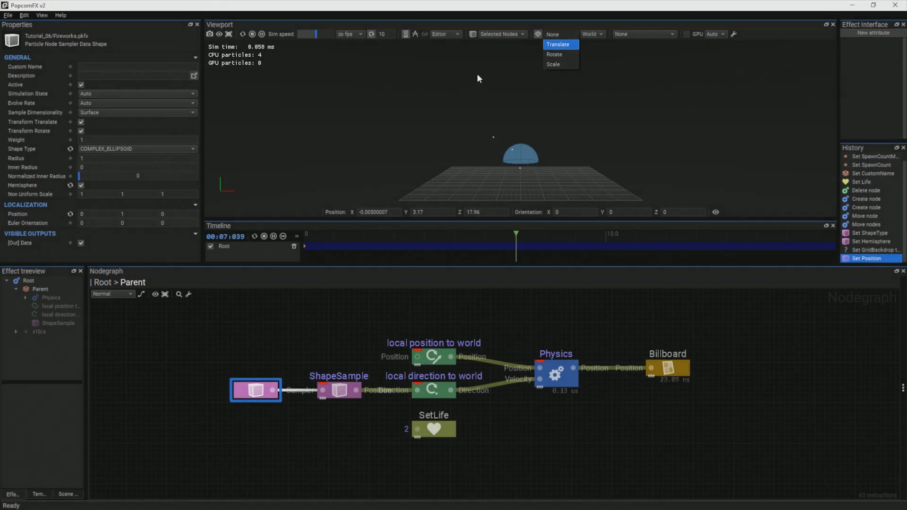
click(477, 75)
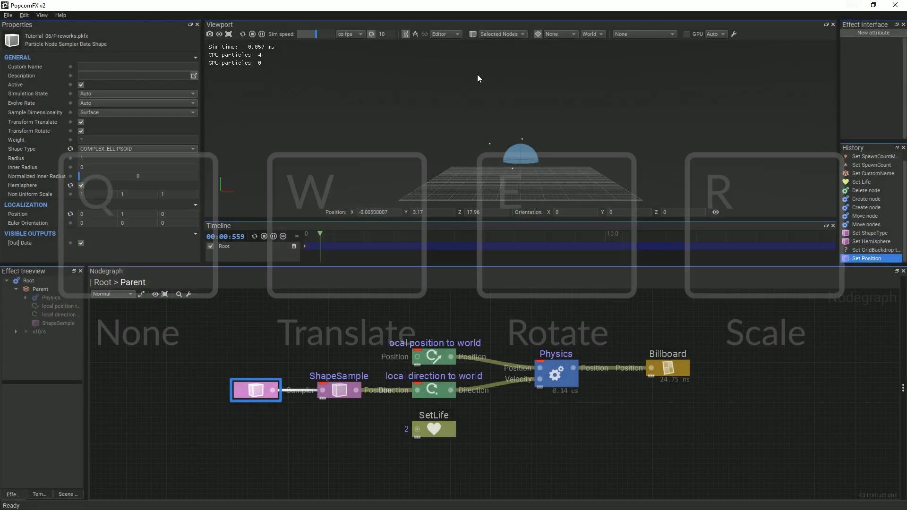
key(w)
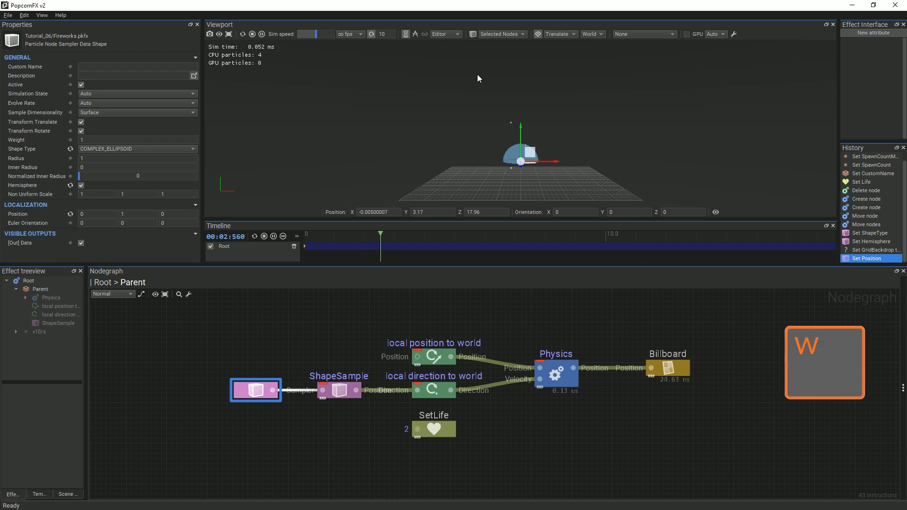
drag(520, 130, 516, 94)
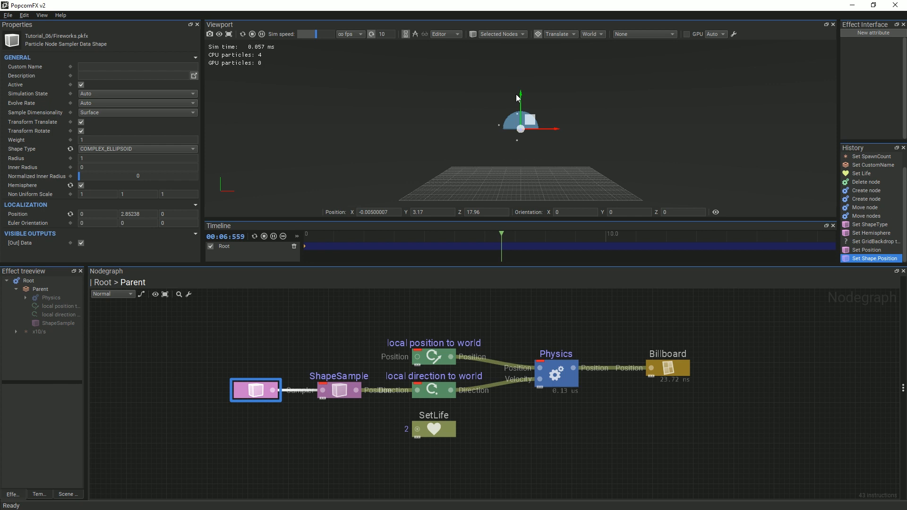
click(557, 34)
key(q)
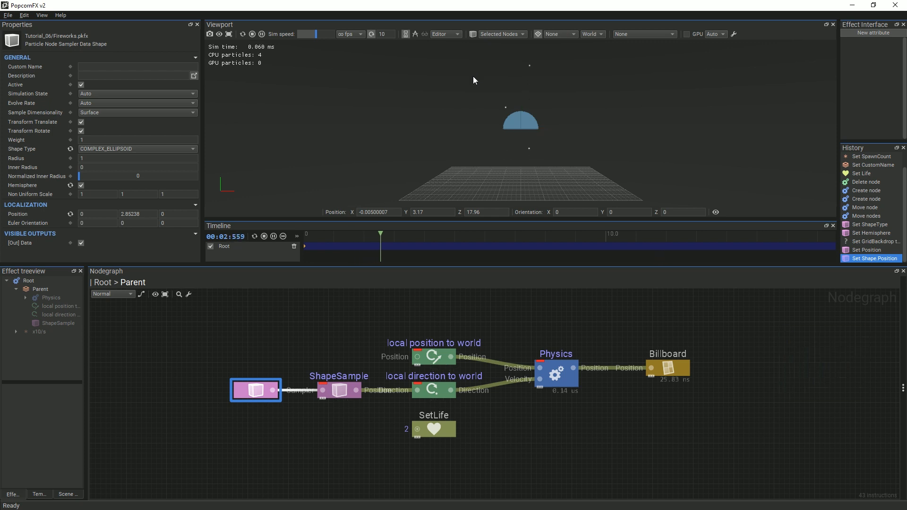
Set the Shape's Position Y to 4 and its radius to 3
double_click(119, 214)
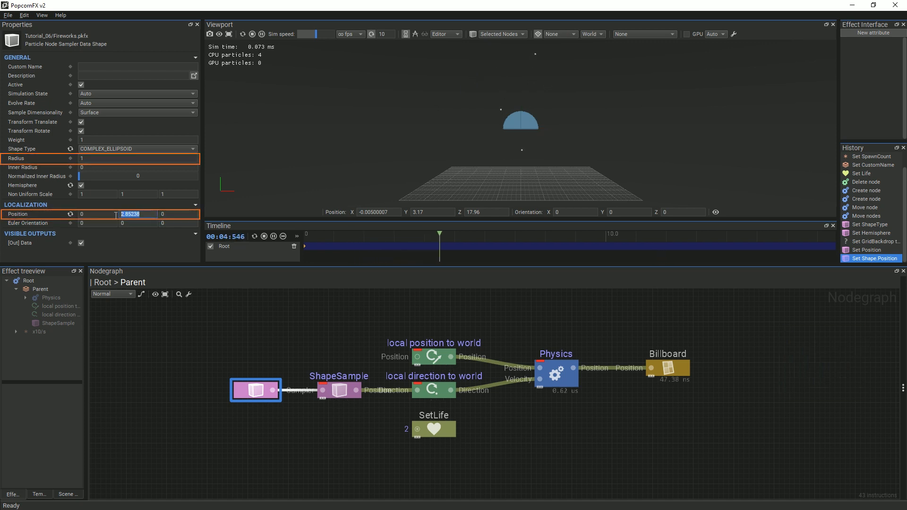
key(Return)
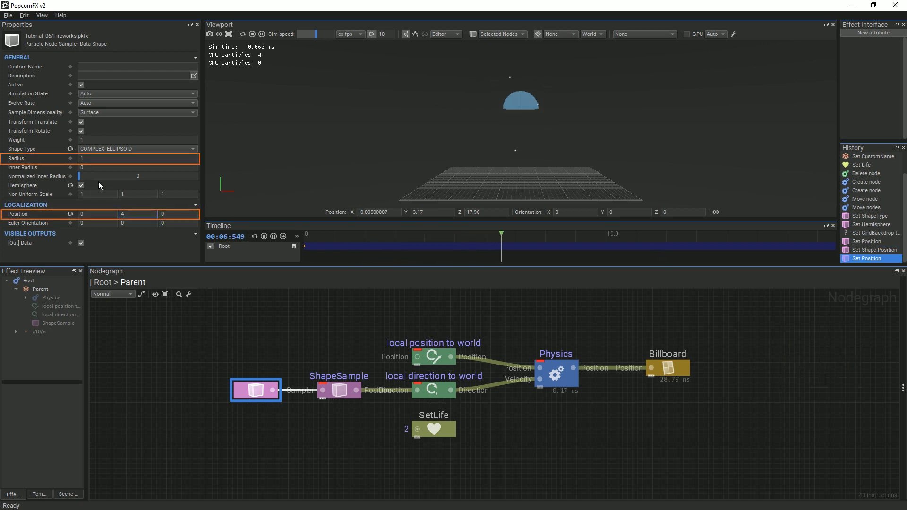
text(3)
key(Return)
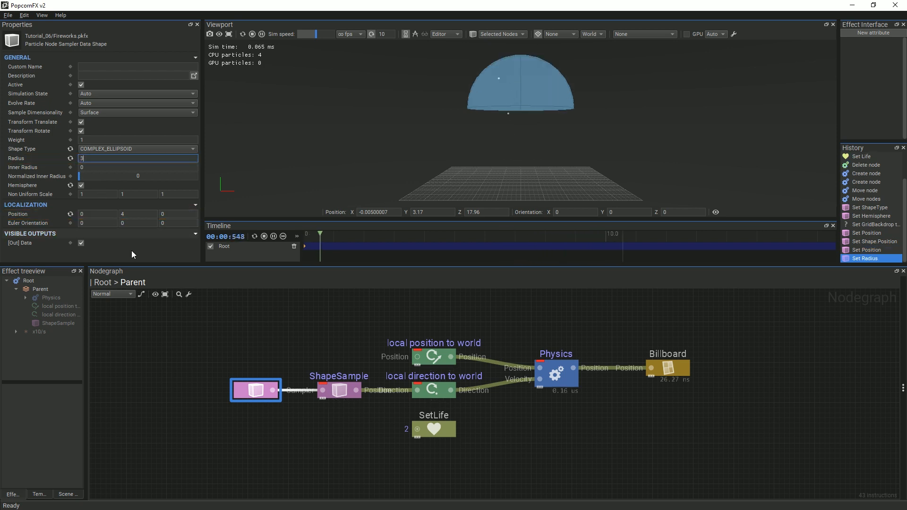
click(616, 408)
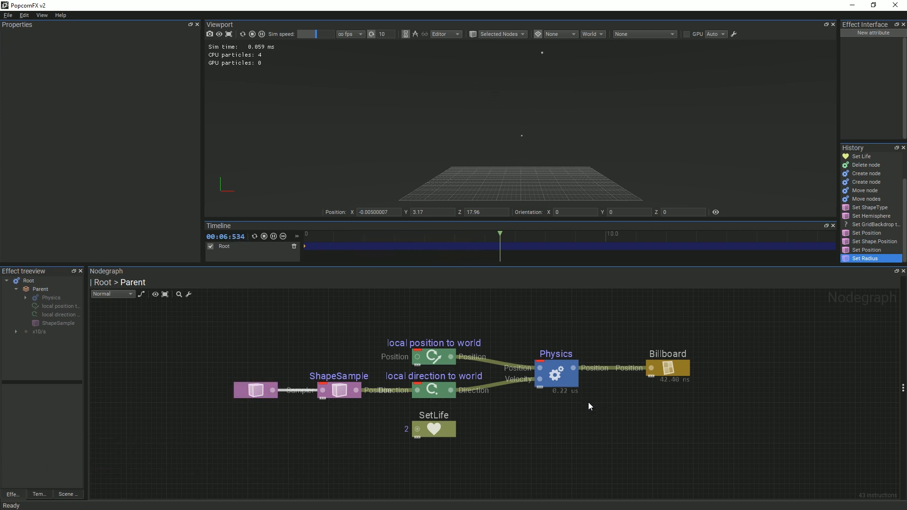
click(562, 378)
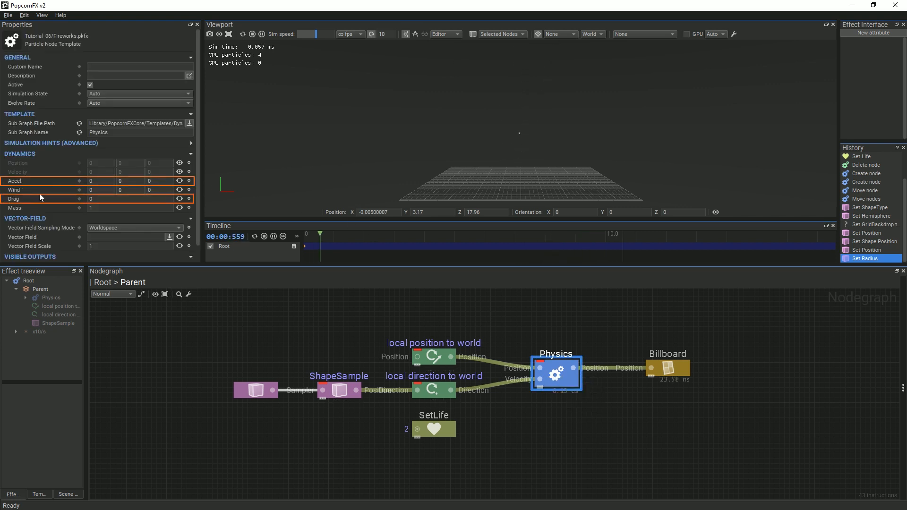
Give the Physics node a drag of 0.5 and a Y acceleration of -1.5
click(104, 199)
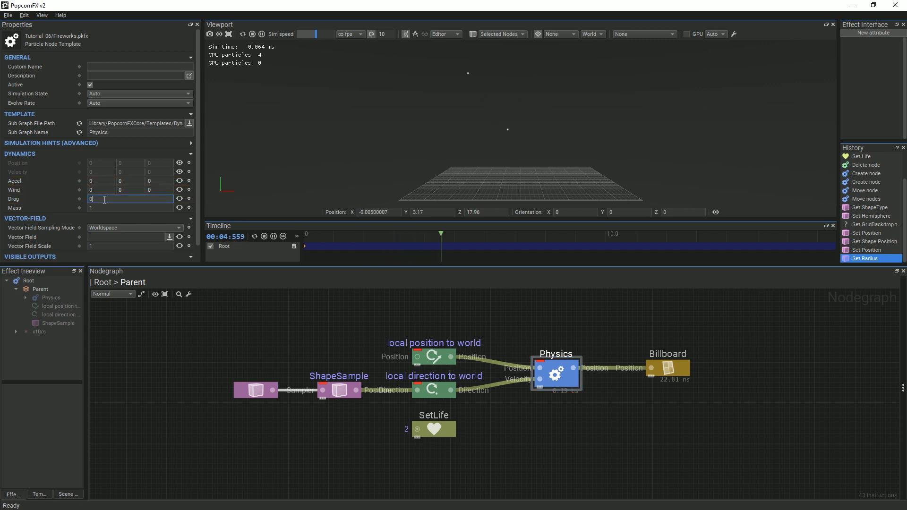
text(.5)
key(Return)
click(124, 181)
text(-1.5)
key(Return)
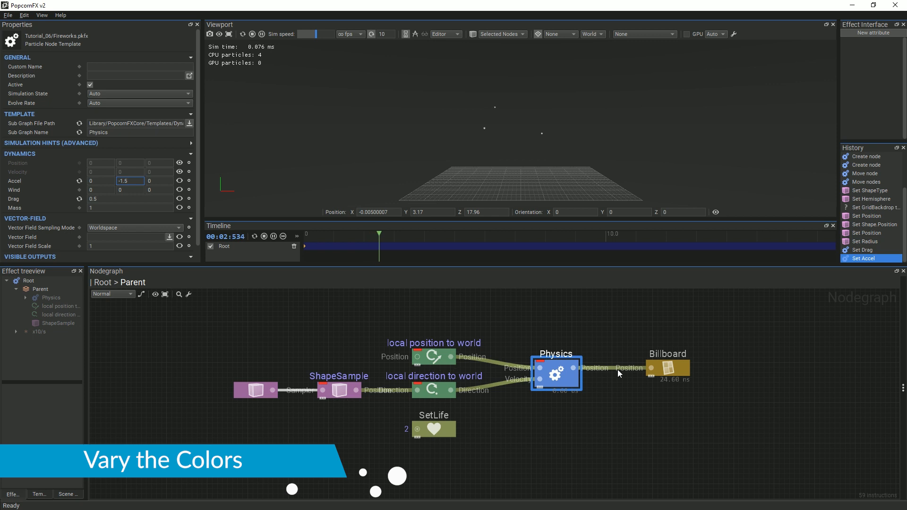
Expose the Billboard's Color as an input and link a new Color node to it
click(615, 397)
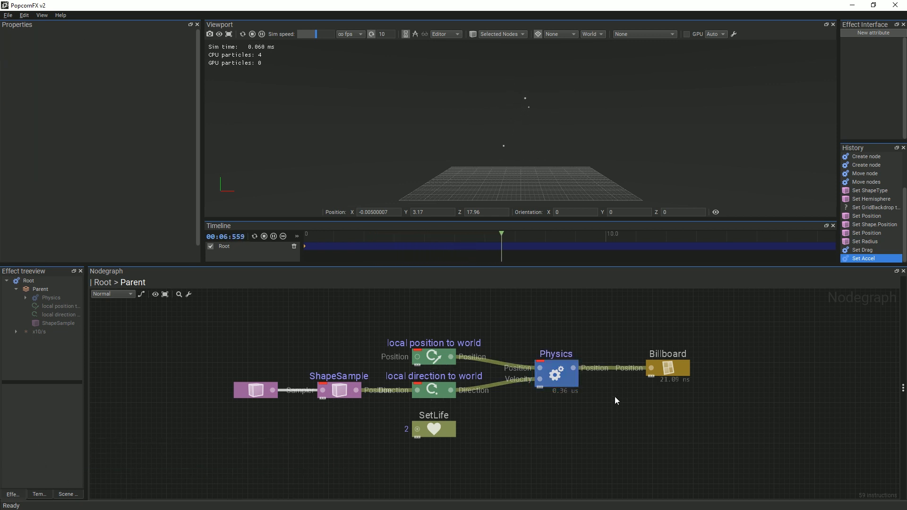
click(648, 364)
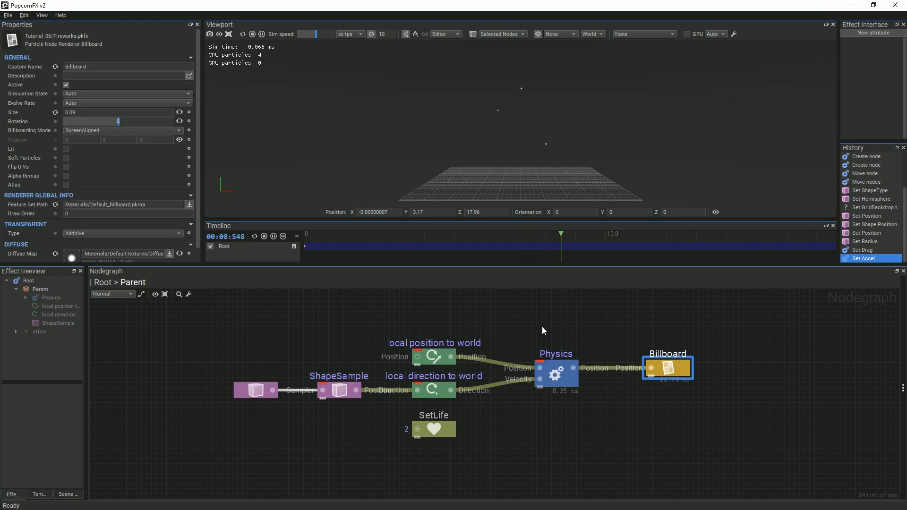
scroll(151, 236, down, 1)
click(180, 258)
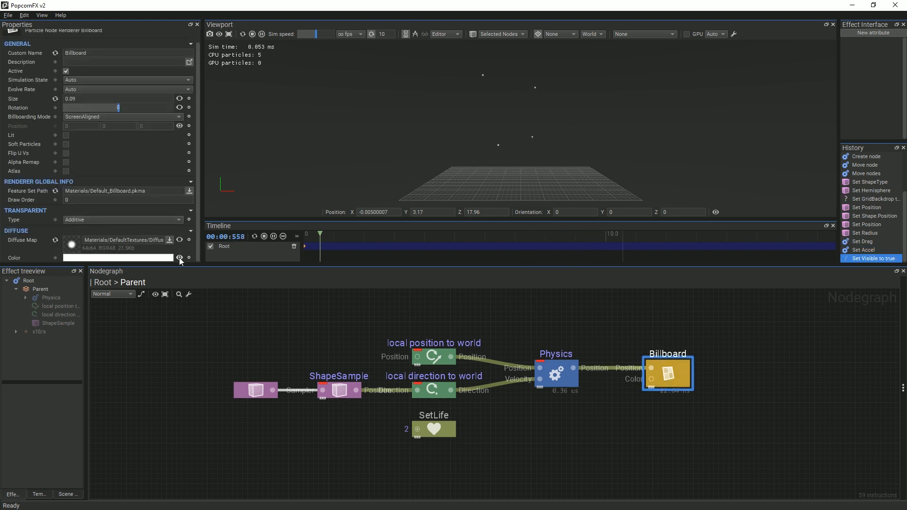
drag(652, 381, 617, 438)
text(col)
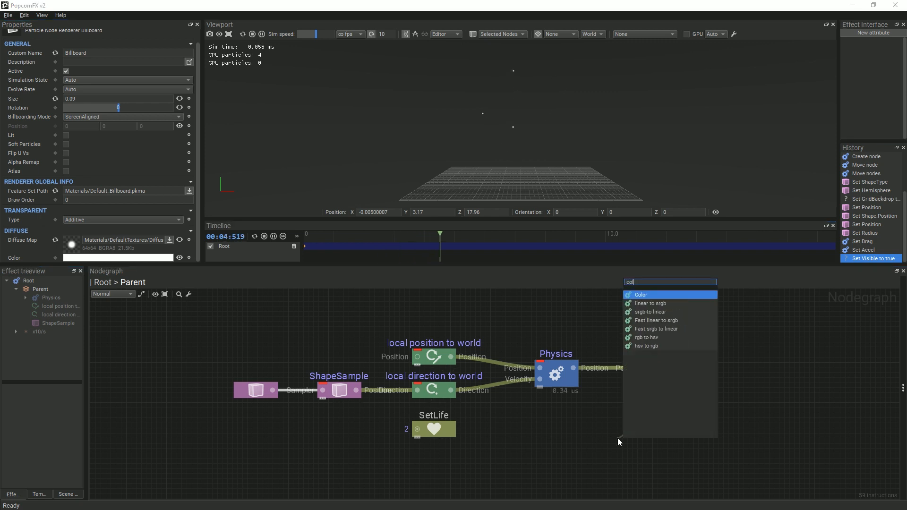
click(636, 296)
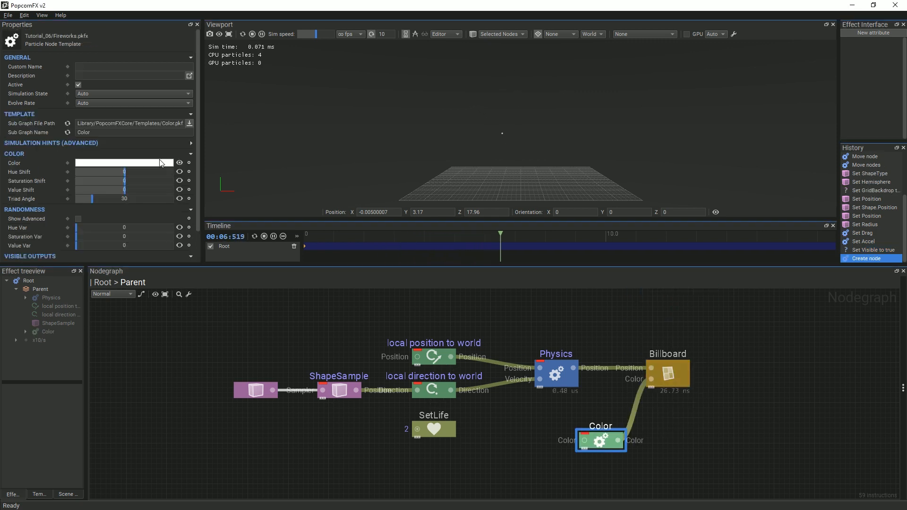
Set the Color node to pink with random hue variation and a raised value shift
click(125, 163)
drag(330, 191, 311, 186)
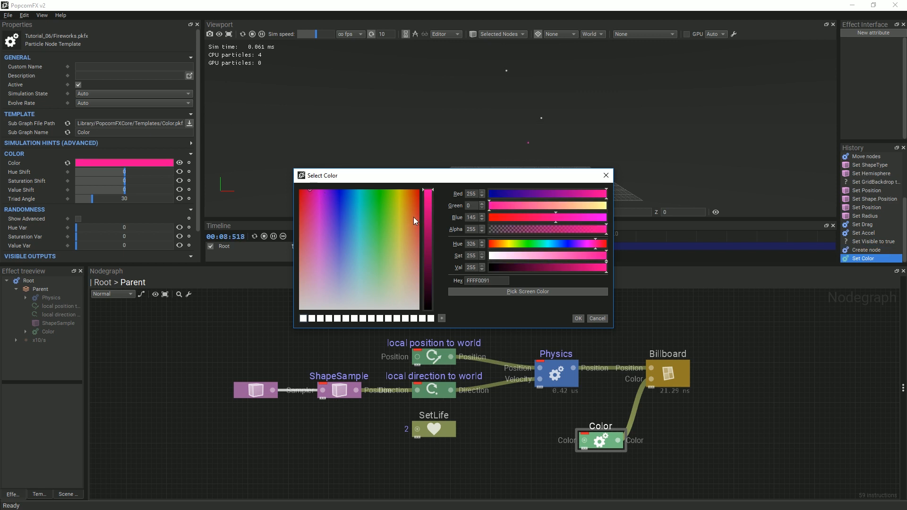
click(579, 319)
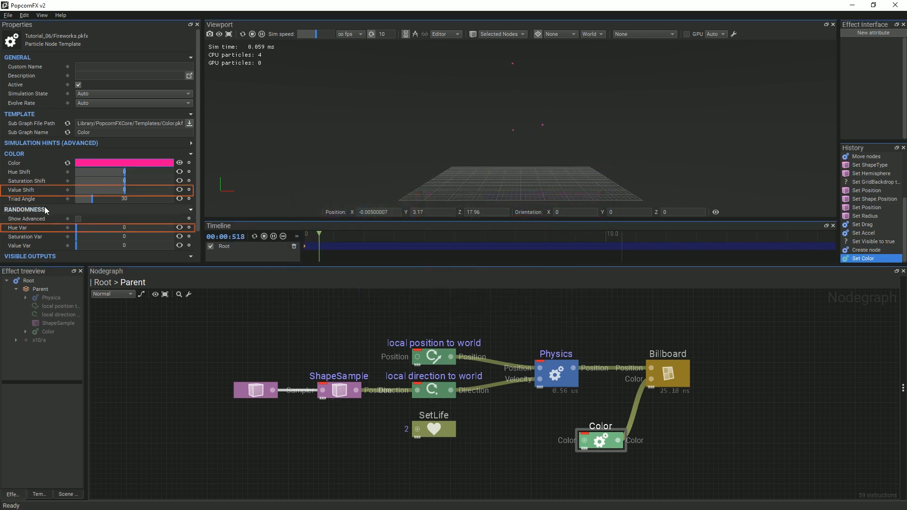
drag(77, 229, 114, 228)
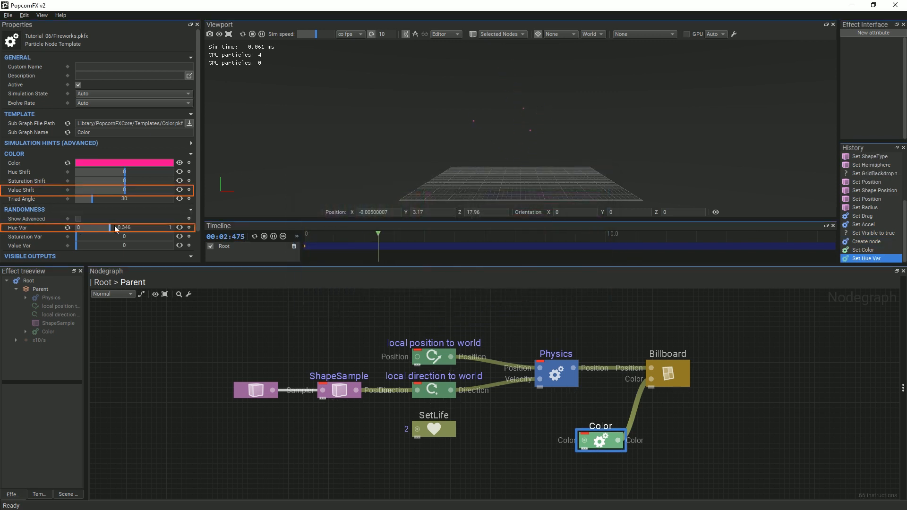
drag(79, 192, 152, 192)
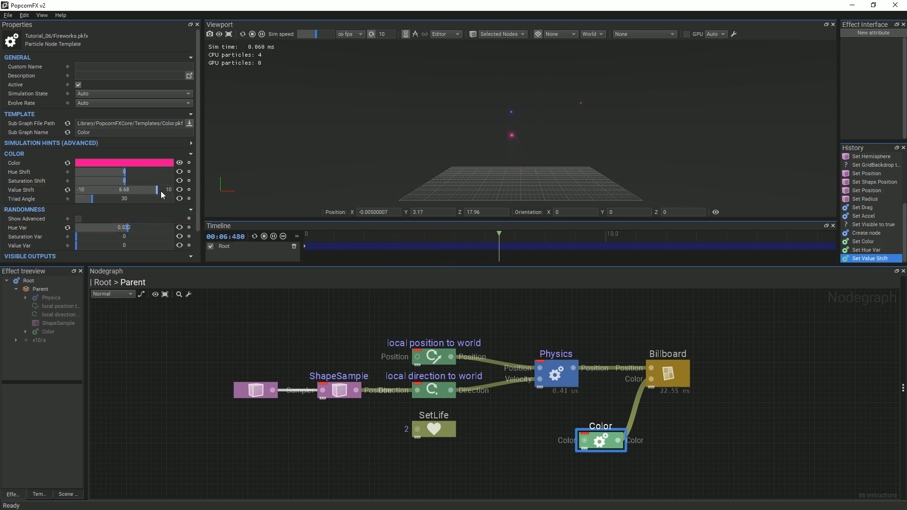
drag(604, 440, 565, 435)
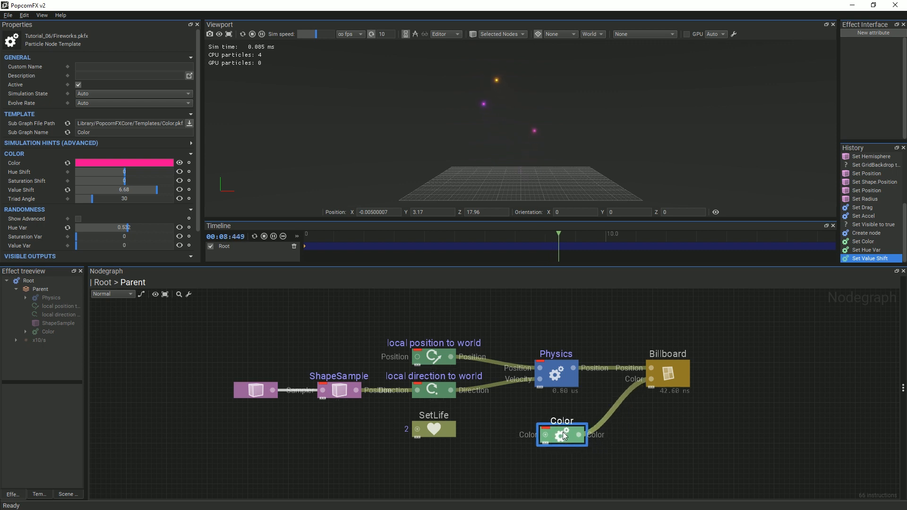
click(664, 437)
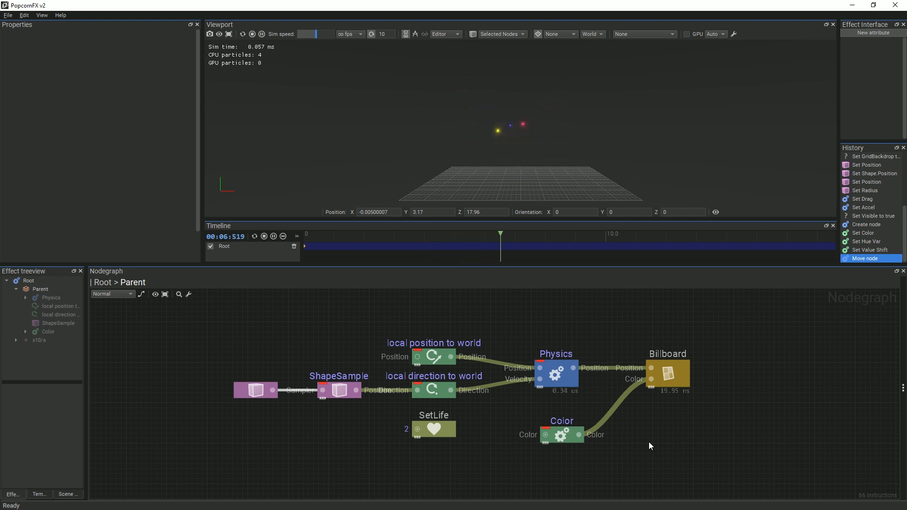
Add an OnDeath event node exported through an OnDeath output, then return to Root
right_click(658, 319)
text(on)
click(701, 345)
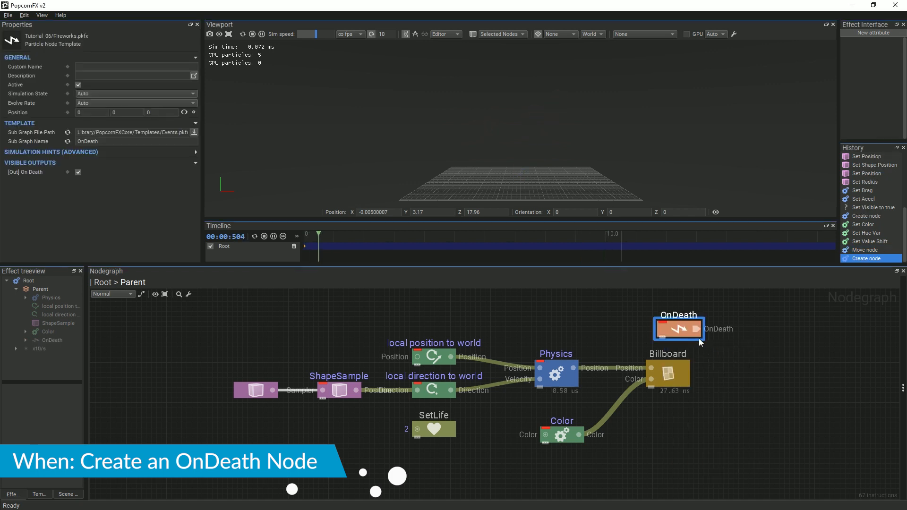
drag(697, 329, 787, 328)
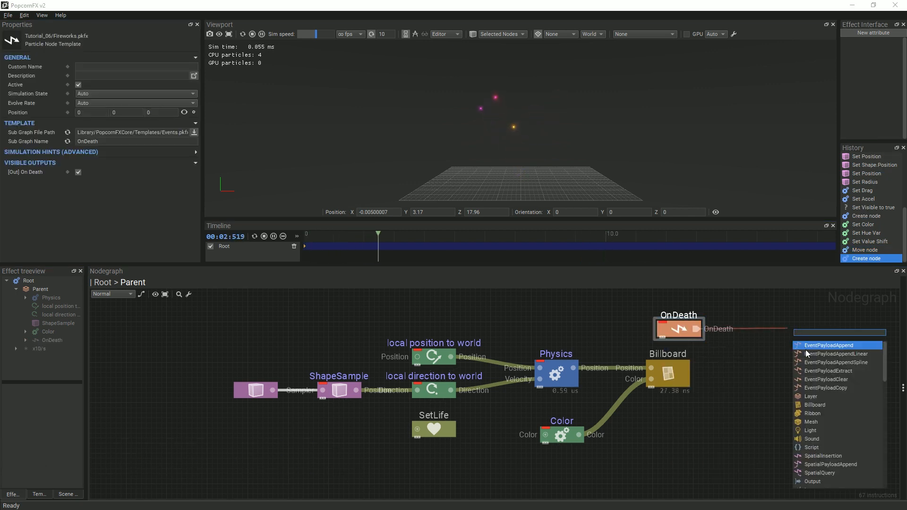
click(813, 481)
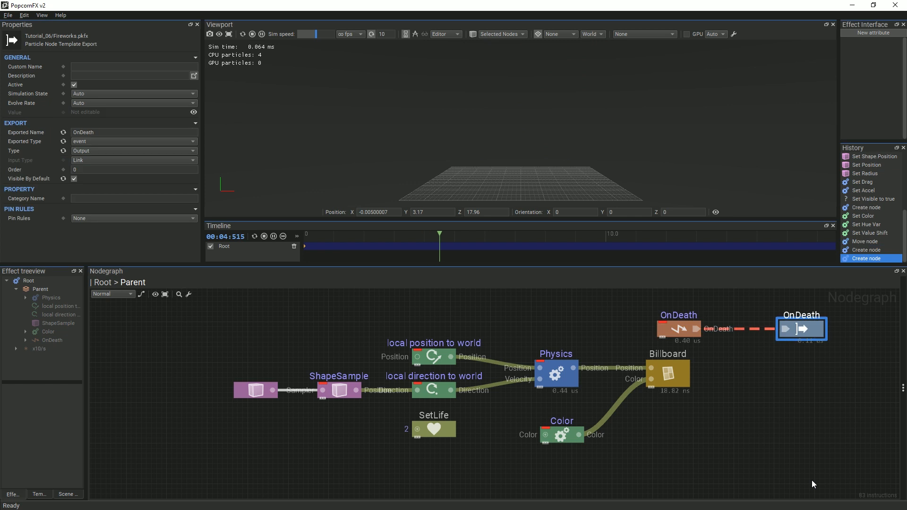
drag(670, 324, 659, 324)
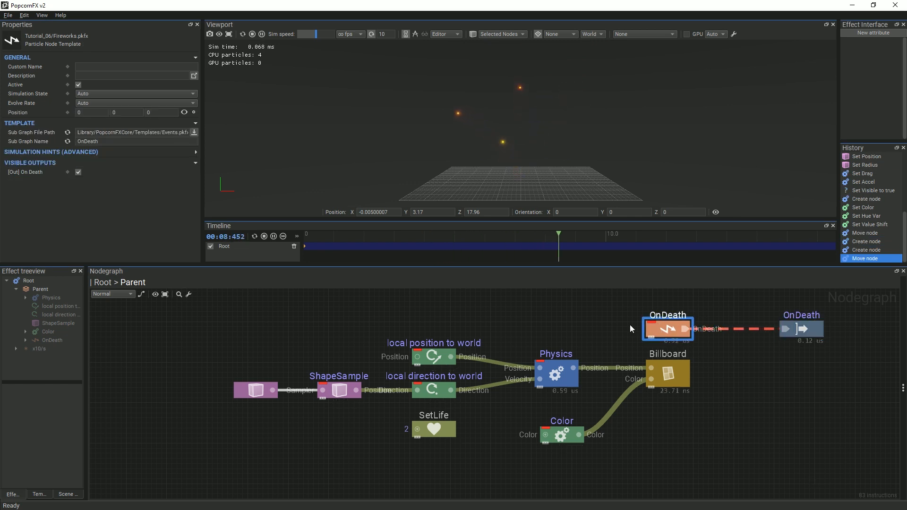
click(102, 283)
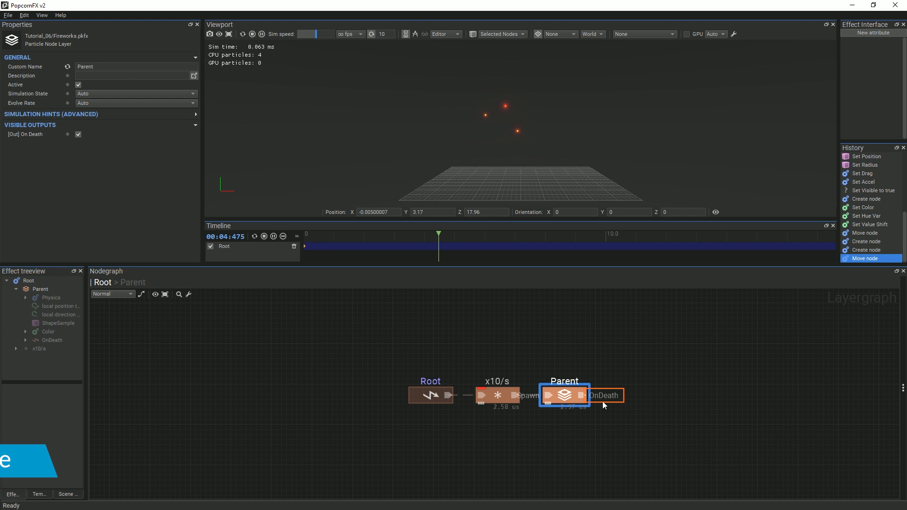
Link a new Layer from Parent's OnDeath output and name it 'Explosion'
drag(613, 405, 736, 397)
text(lay)
key(Return)
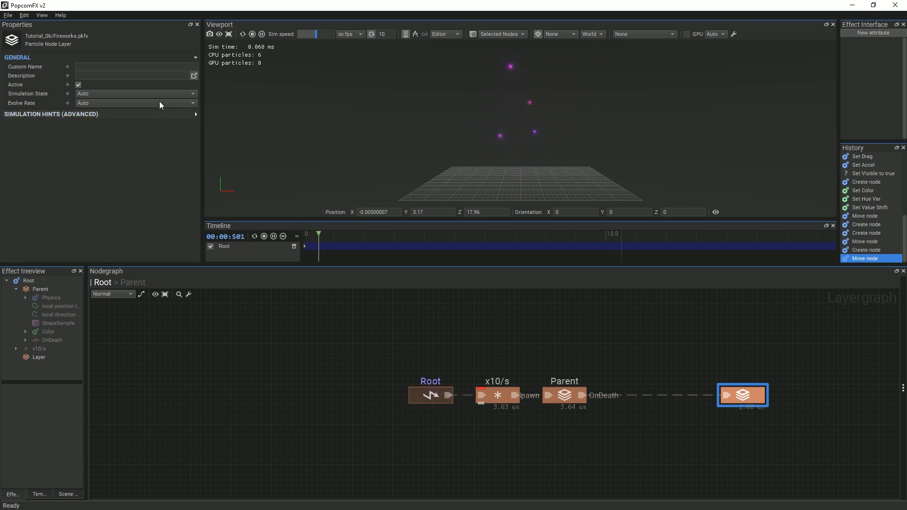
click(152, 67)
text(Explosion)
key(Return)
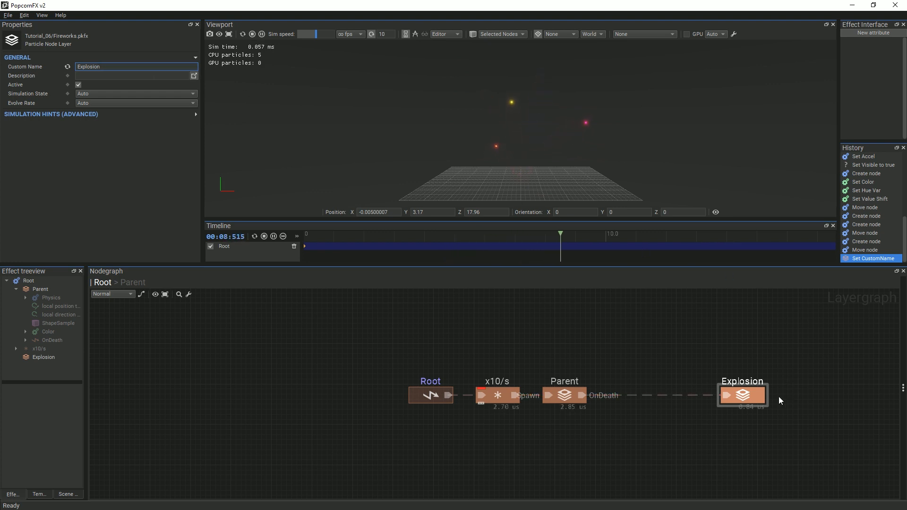
Inside the Explosion layer, add a Billboard renderer node
double_click(753, 396)
drag(513, 402, 594, 398)
right_click(515, 397)
text(bill)
key(Return)
Feed the Billboard's position from a Physics node driven by a local position to world node
drag(532, 407, 452, 396)
text(phys)
key(Return)
drag(423, 399, 334, 398)
text(lo)
click(377, 276)
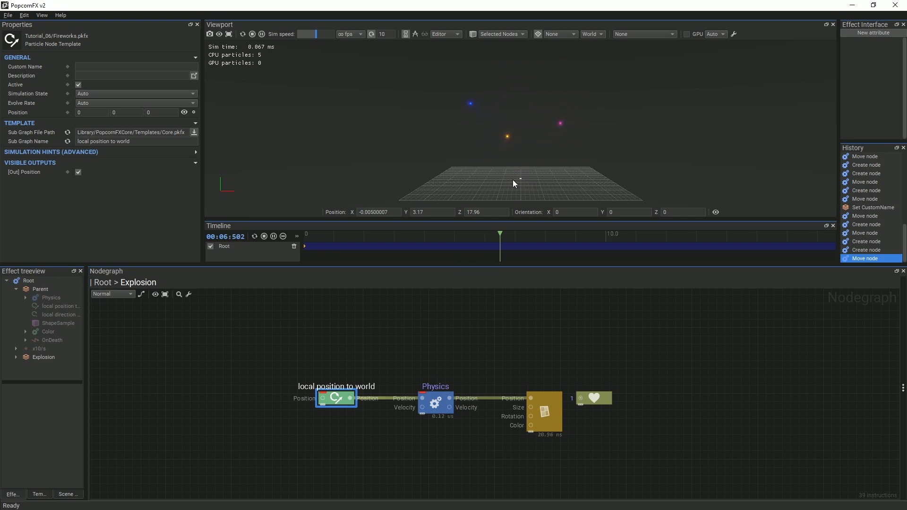
click(103, 282)
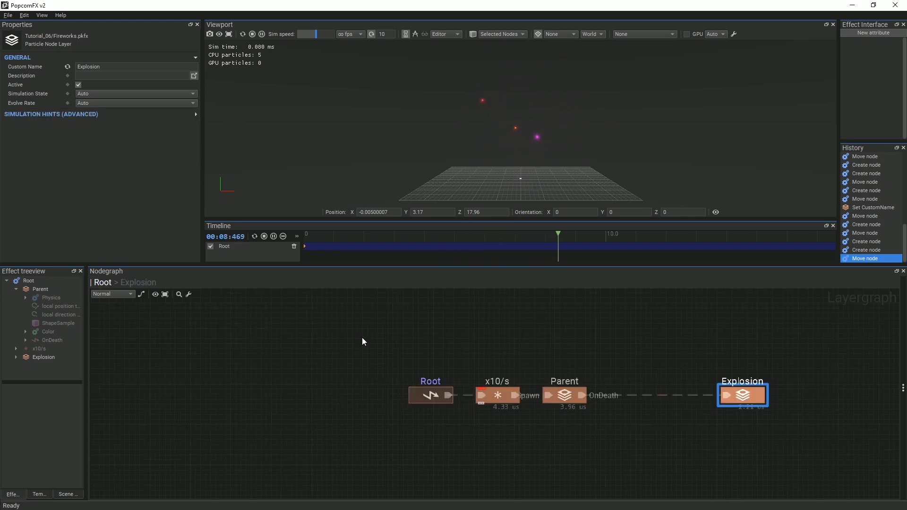
In the Parent layer's graph, select the OnDeath event and expose its Position input
double_click(557, 395)
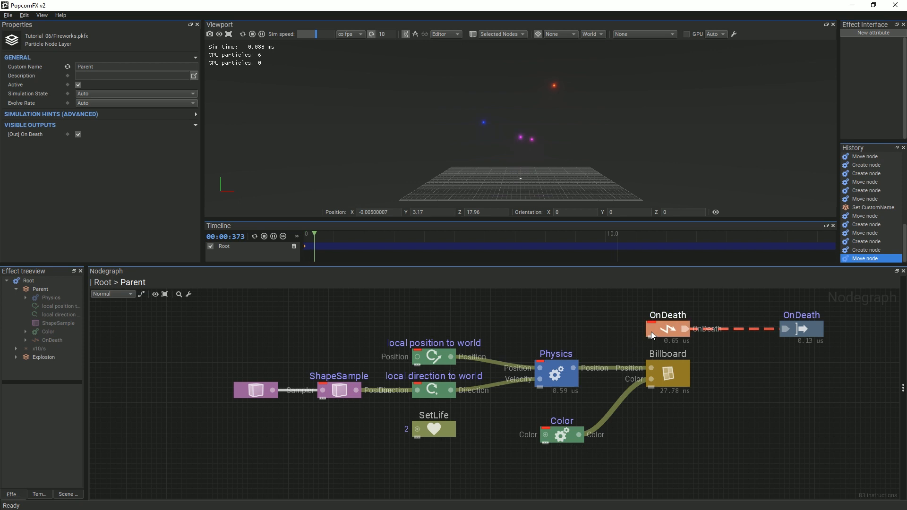
click(651, 331)
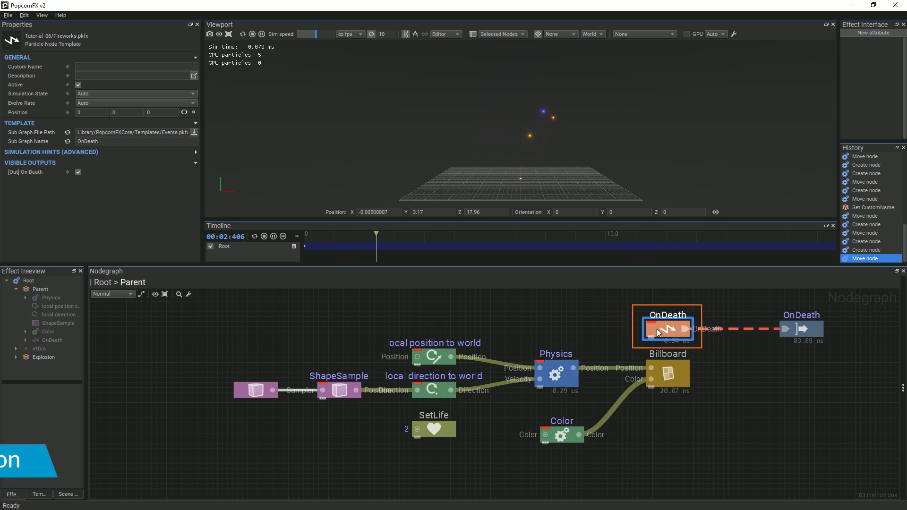
click(185, 113)
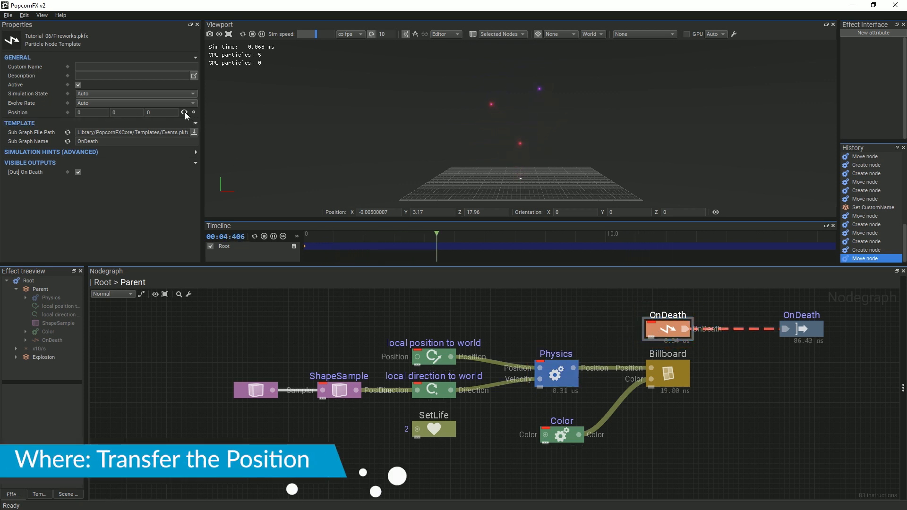
Wire the Physics node's position into OnDeath's Position and return to the Root graph
drag(573, 368, 651, 329)
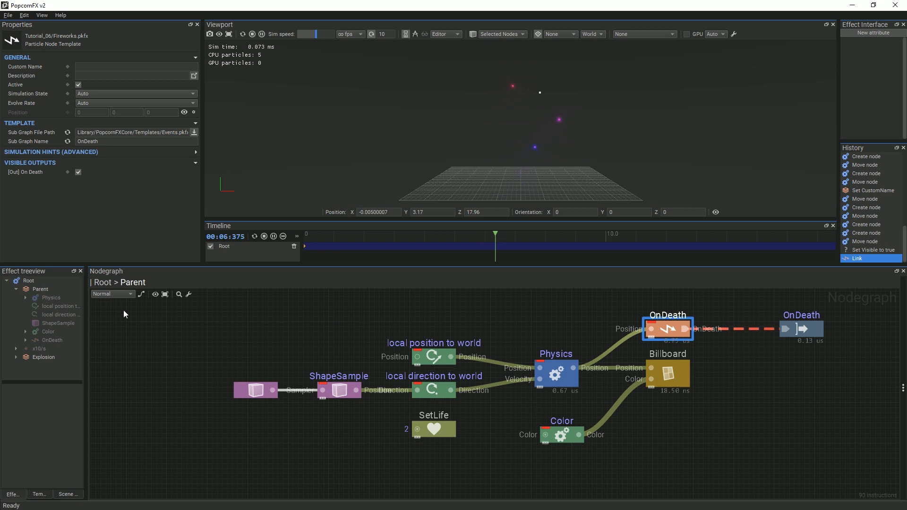
click(103, 282)
key(ctrl+space)
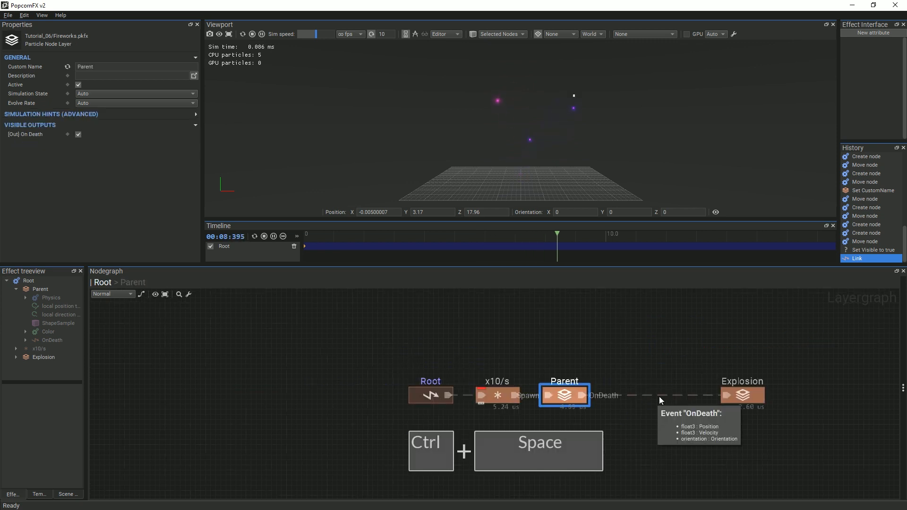
Insert an EventMultiplier between Parent and Explosion with a spawn count of 150
text(mul)
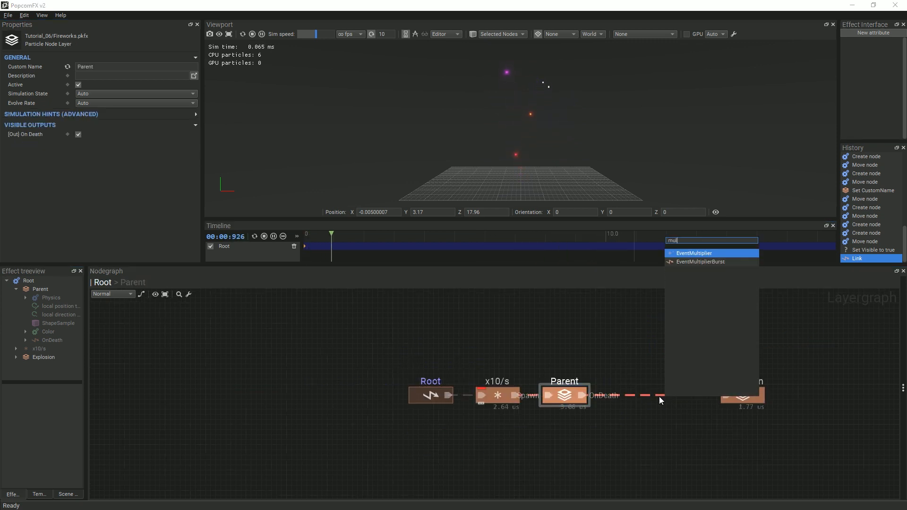
click(682, 253)
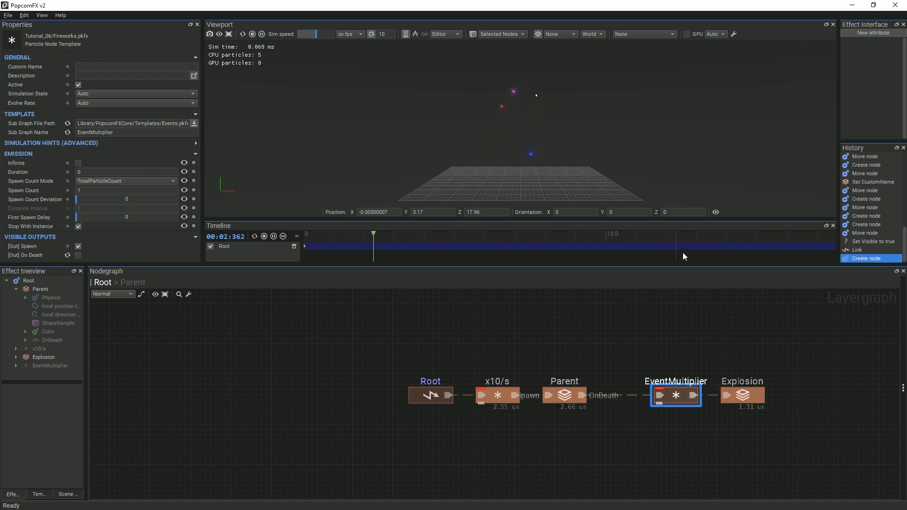
drag(678, 378, 667, 378)
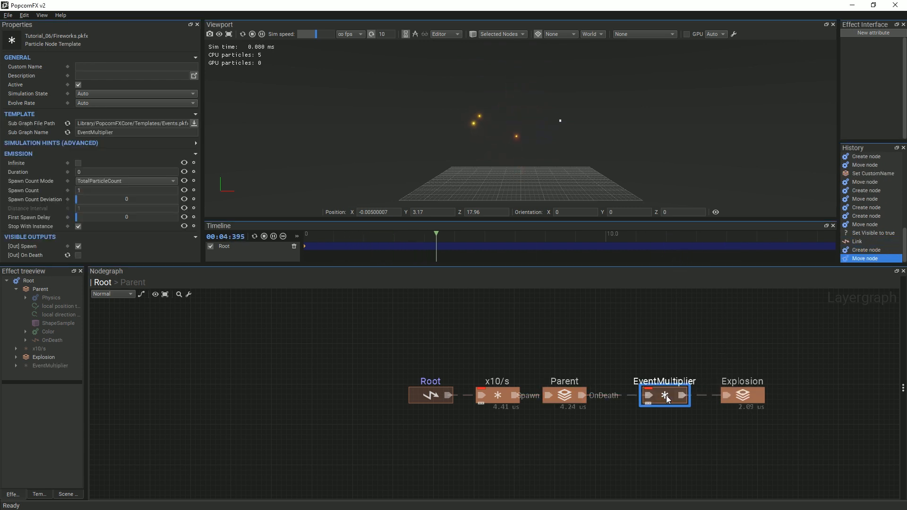
click(115, 191)
text(5)
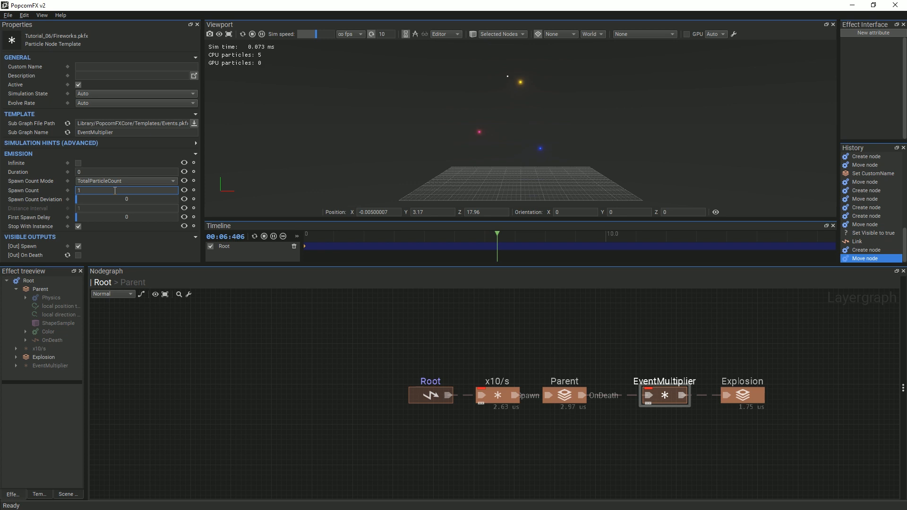
text(0)
key(Return)
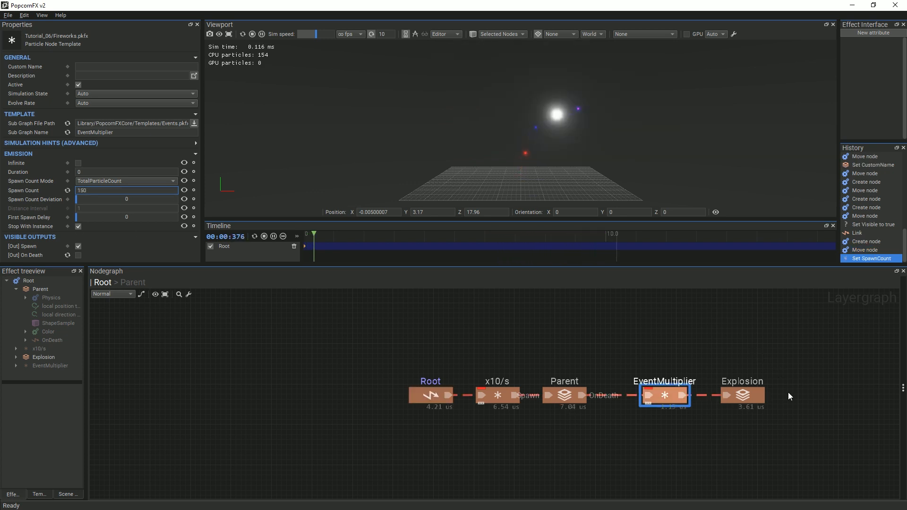
double_click(751, 395)
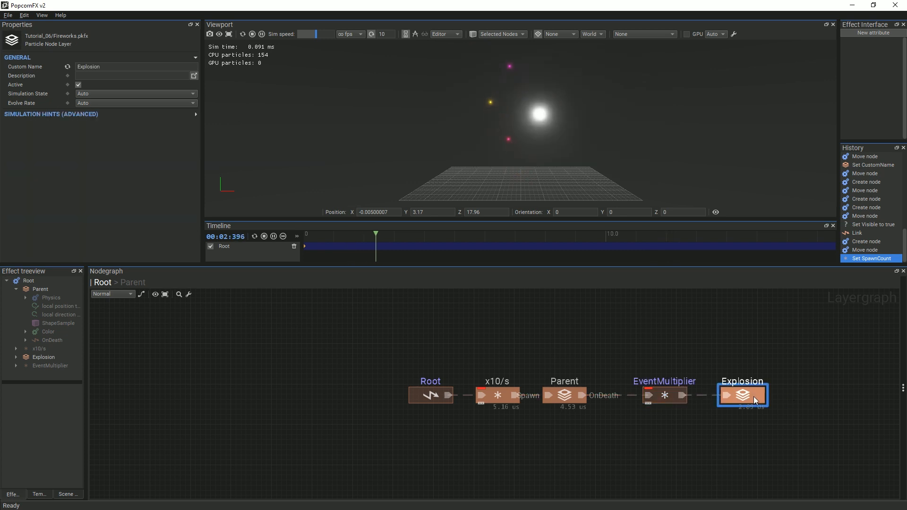
Feed Physics velocity from a vrand direction via a local direction to world node, then tidy the nodes
click(369, 435)
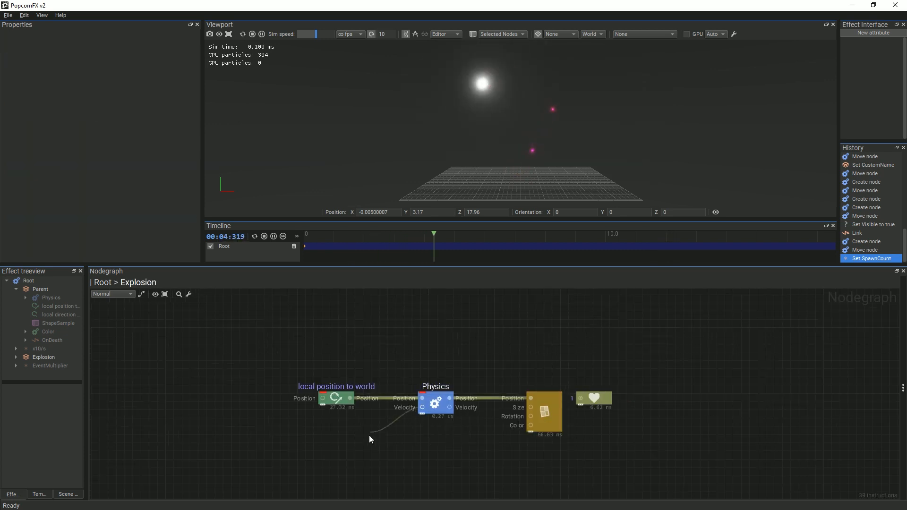
text(lo)
click(405, 327)
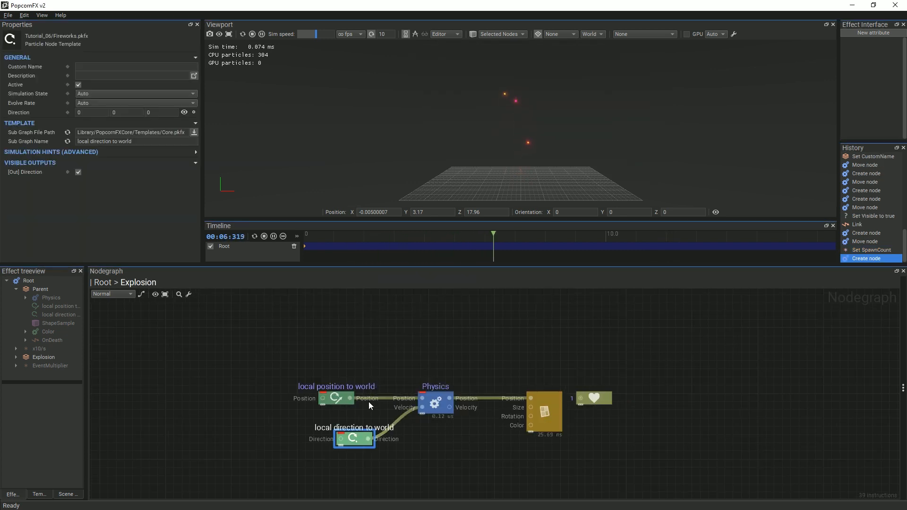
drag(344, 439, 293, 437)
text(vr)
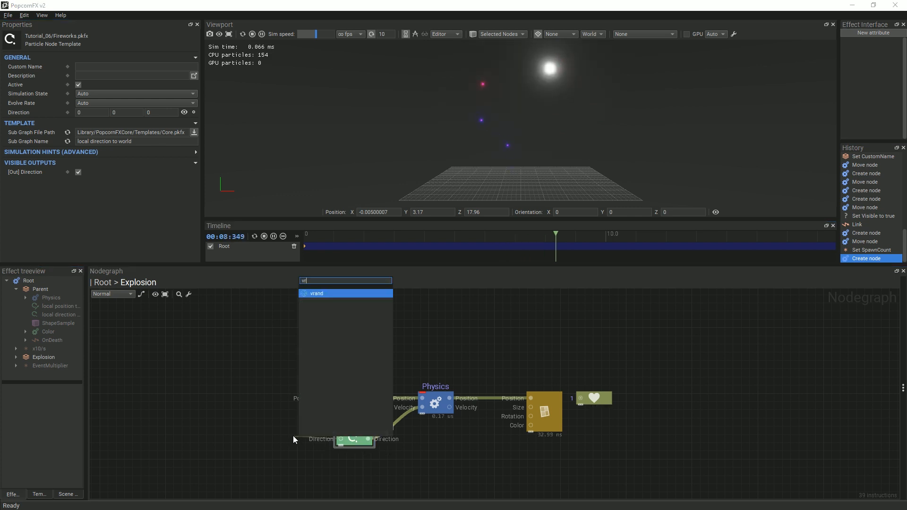
key(Return)
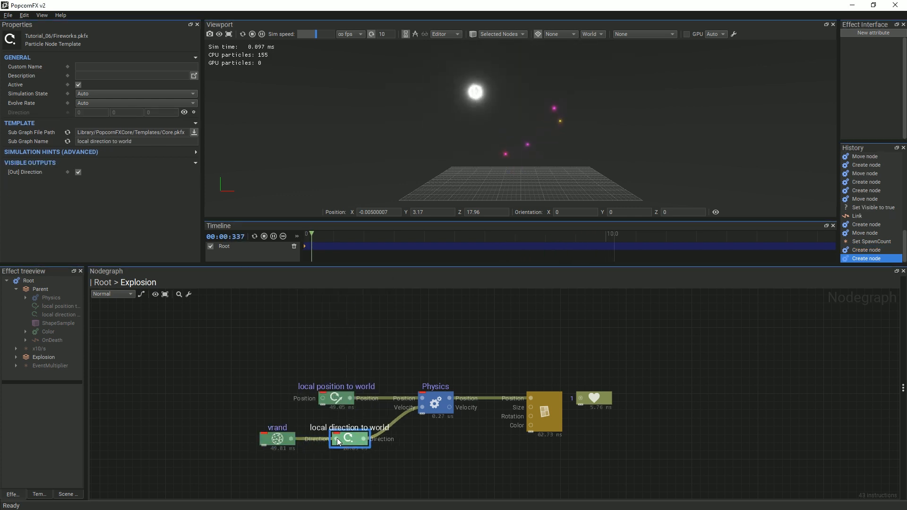
drag(336, 438, 317, 432)
drag(240, 371, 353, 478)
drag(338, 443, 352, 427)
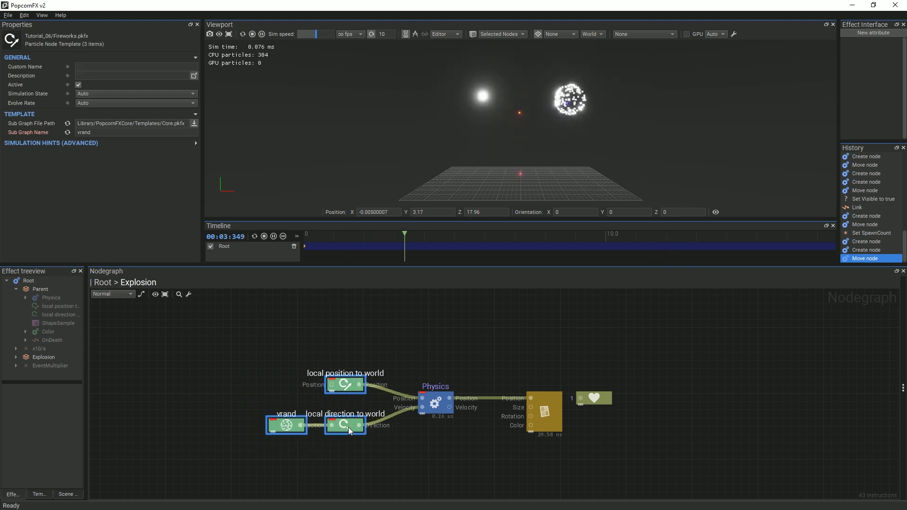
click(428, 460)
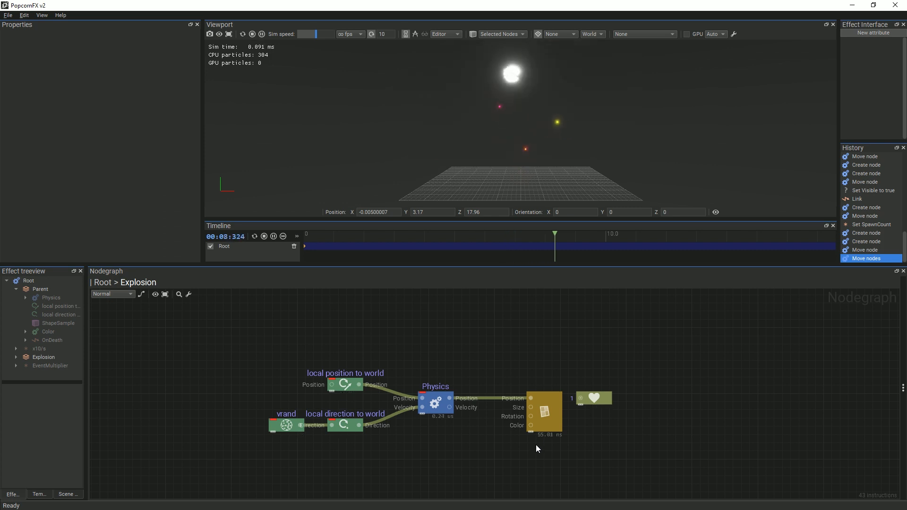
click(548, 412)
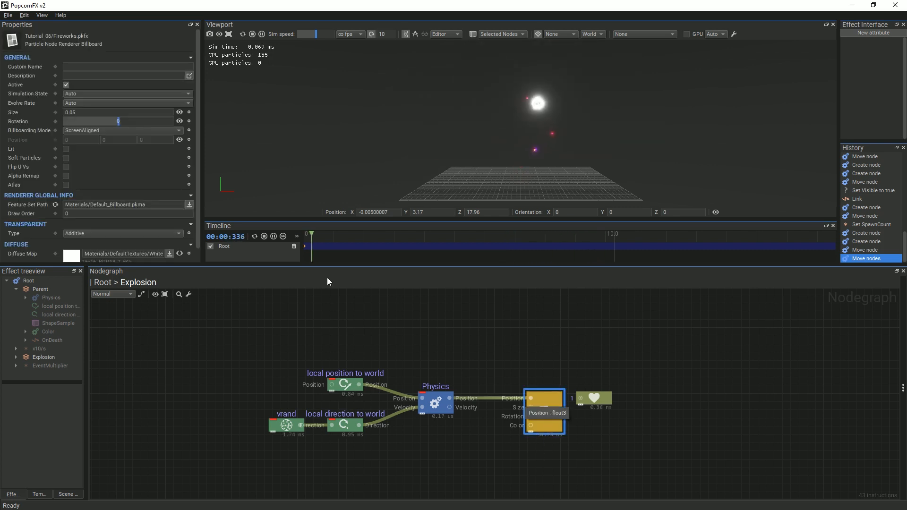
Copy the Diffuse.dds texture path from the Parent layer's Billboard Diffuse Map
scroll(135, 228, down, 1)
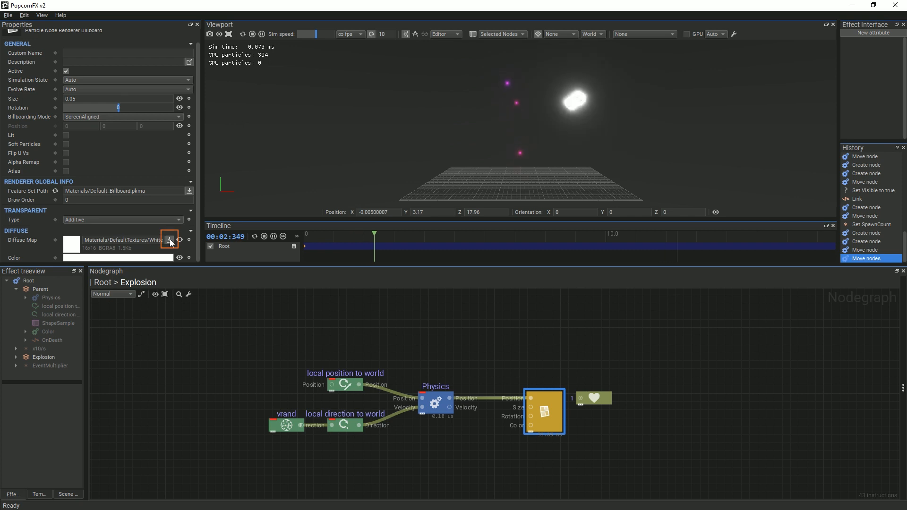
click(103, 283)
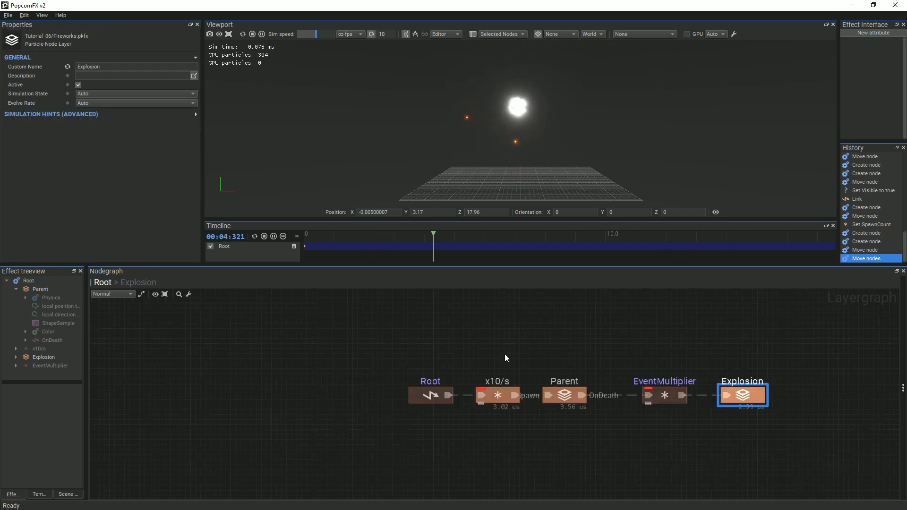
double_click(566, 392)
click(674, 376)
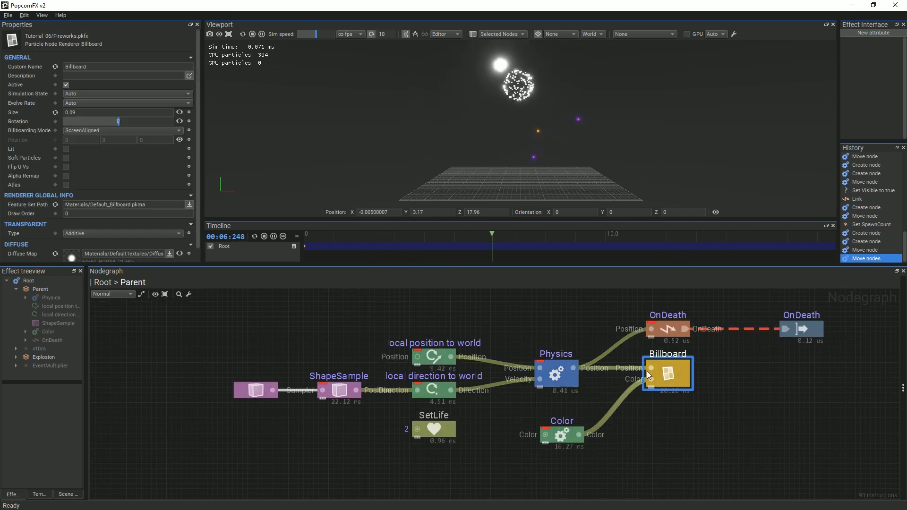
click(132, 254)
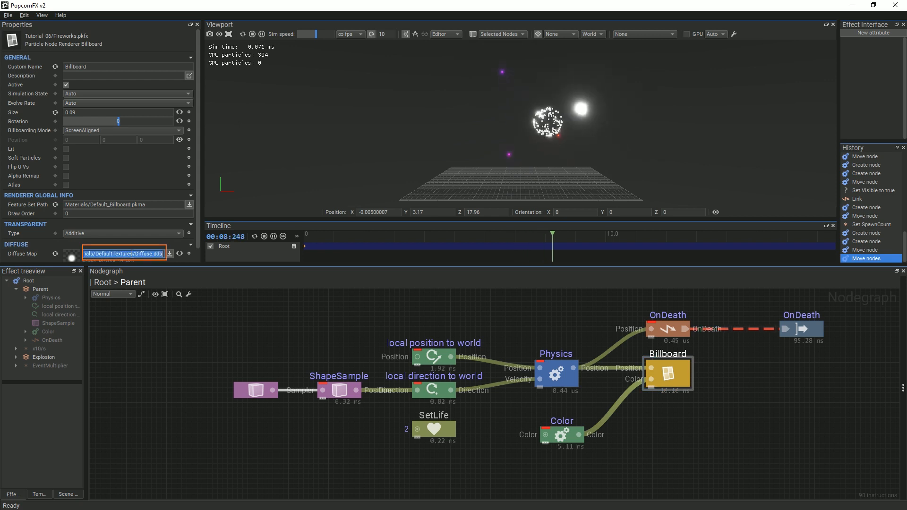
Paste the Diffuse.dds path into the Explosion Billboard's Diffuse Map
click(104, 283)
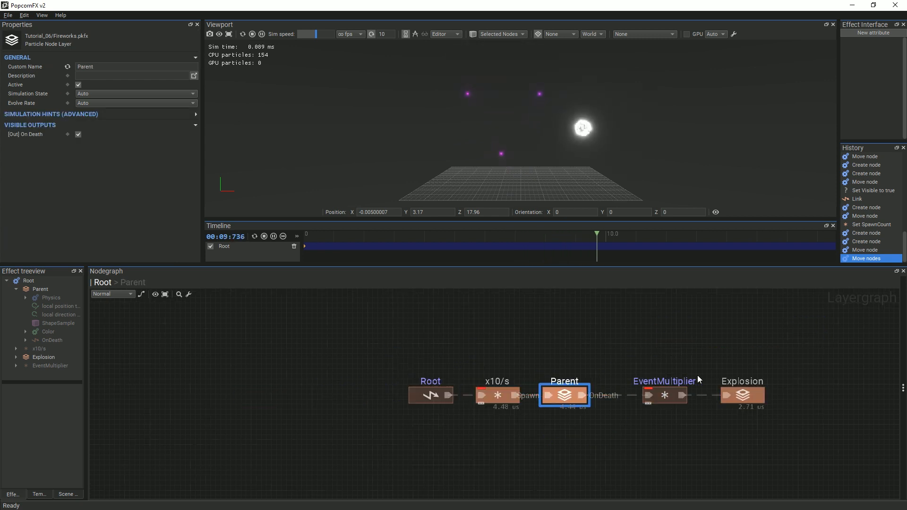
double_click(742, 395)
click(552, 401)
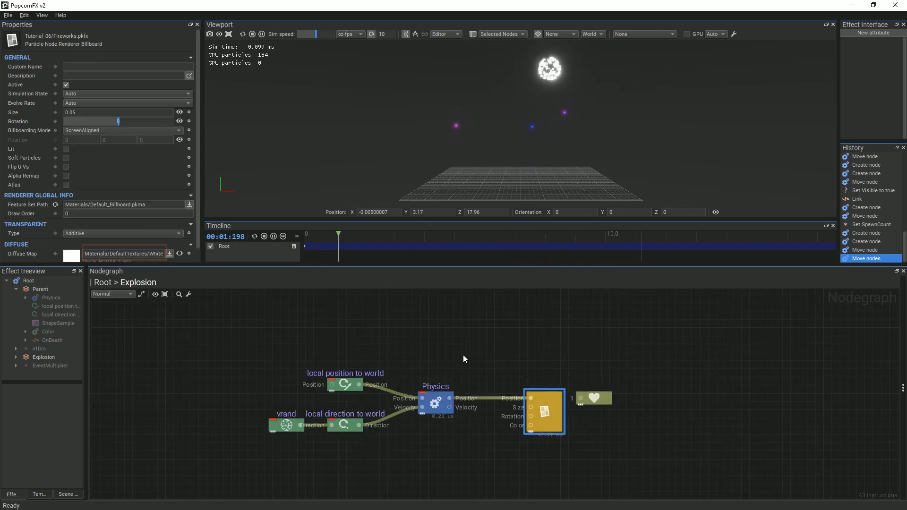
click(156, 253)
text(Materials/DefaultTextures/Diffuse.dds)
key(Return)
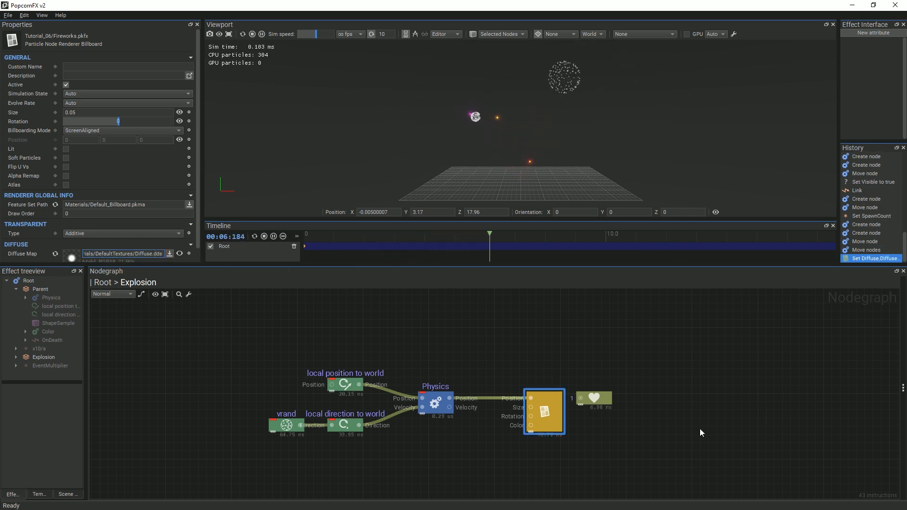
click(633, 359)
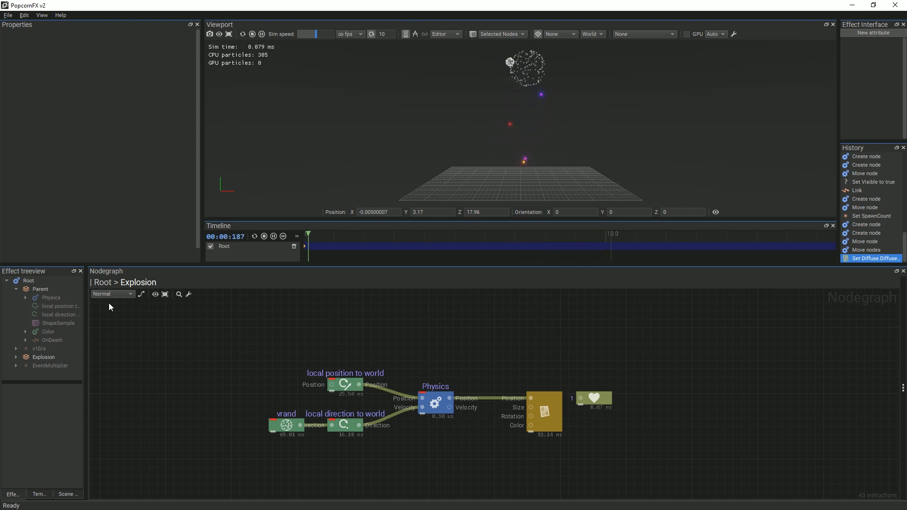
Reopen the Parent layer's graph and inspect its OnDeath event node
click(103, 283)
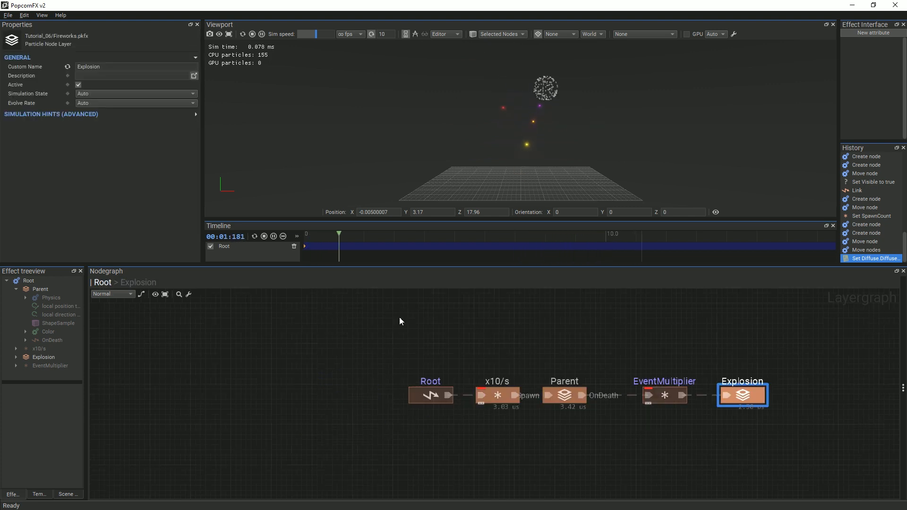
double_click(567, 394)
click(665, 331)
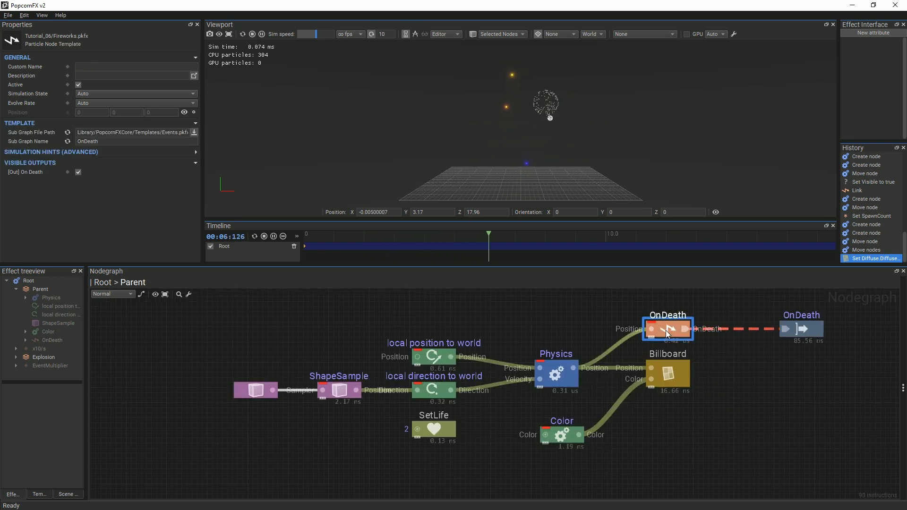
click(766, 362)
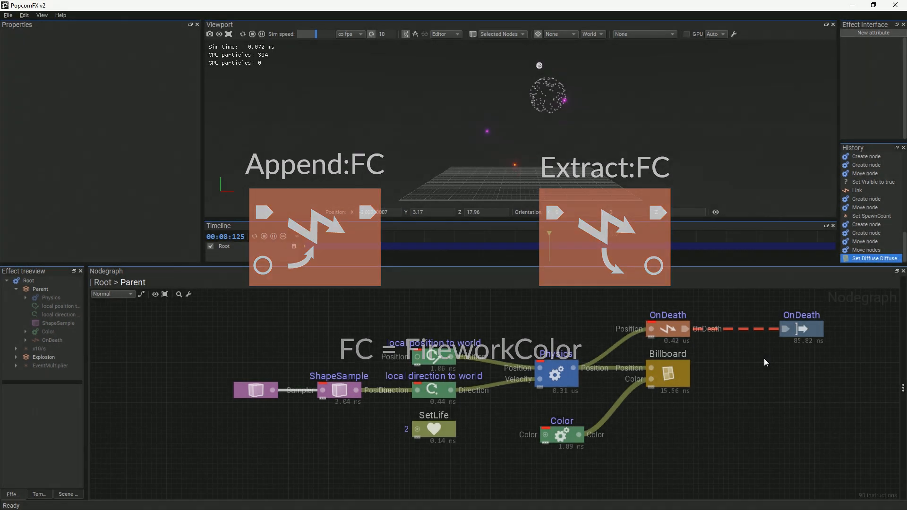
Append a FireworkColor payload to OnDeath carrying the Color node's colour, then return to Root
right_click(743, 329)
text(ev)
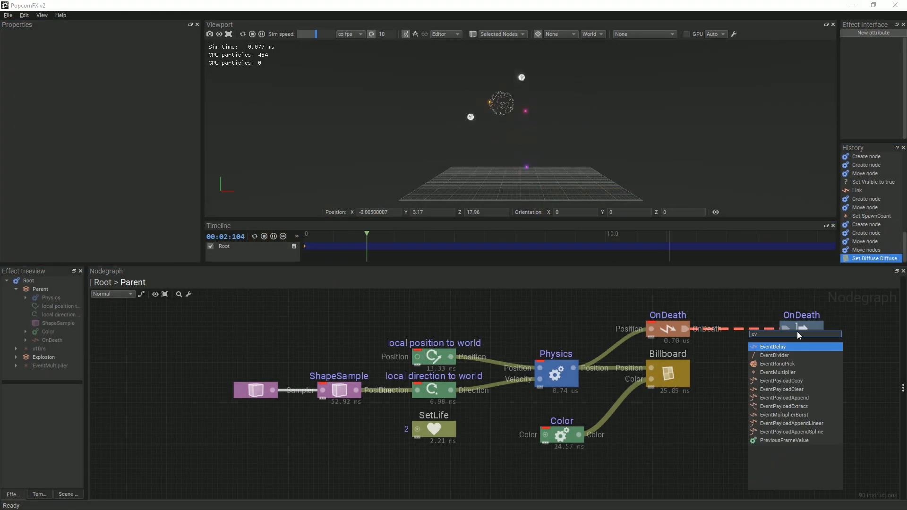
click(799, 398)
drag(799, 332, 829, 327)
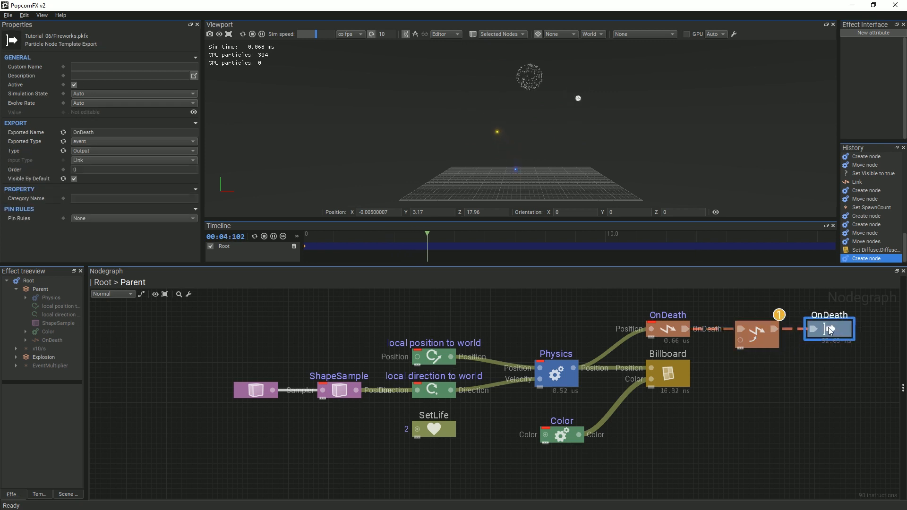
click(764, 338)
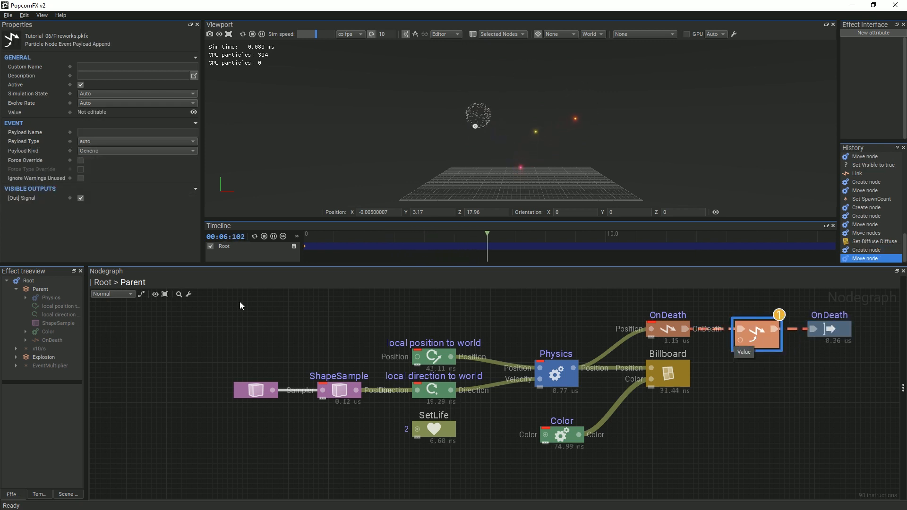
click(87, 132)
text(FireworkColor)
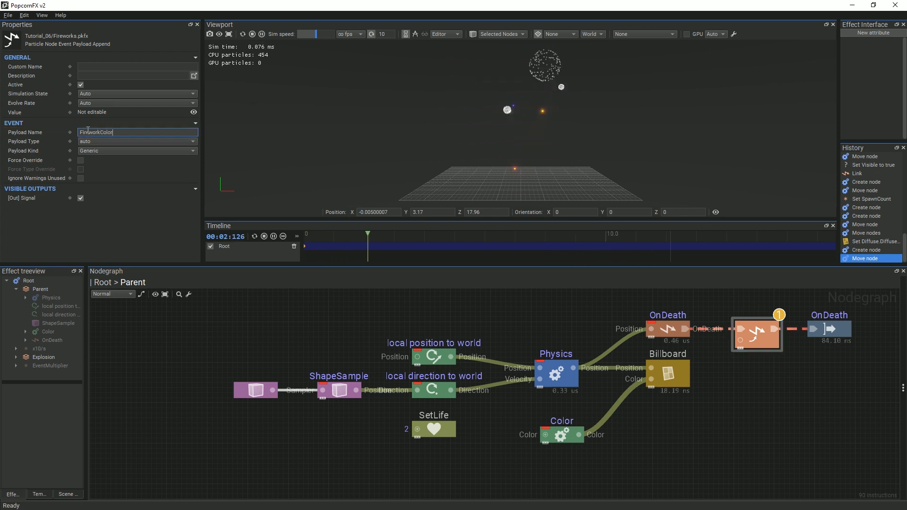
key(Return)
drag(579, 435, 740, 340)
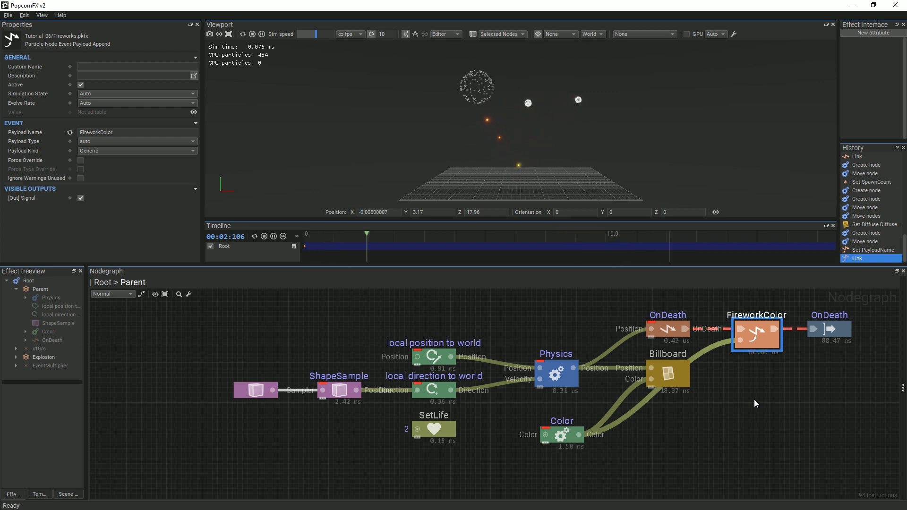
click(101, 282)
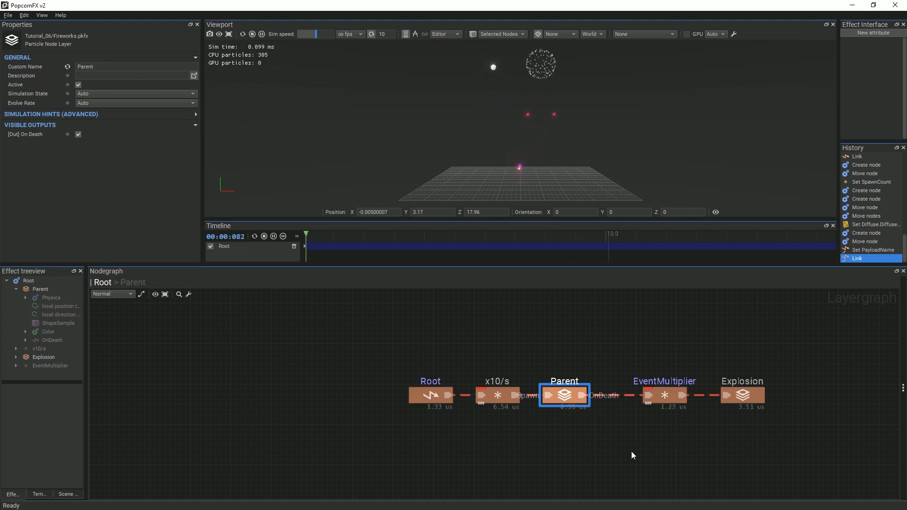
Inside the Explosion layer, add an EventParent node named ParentEvent
mouse_move(623, 395)
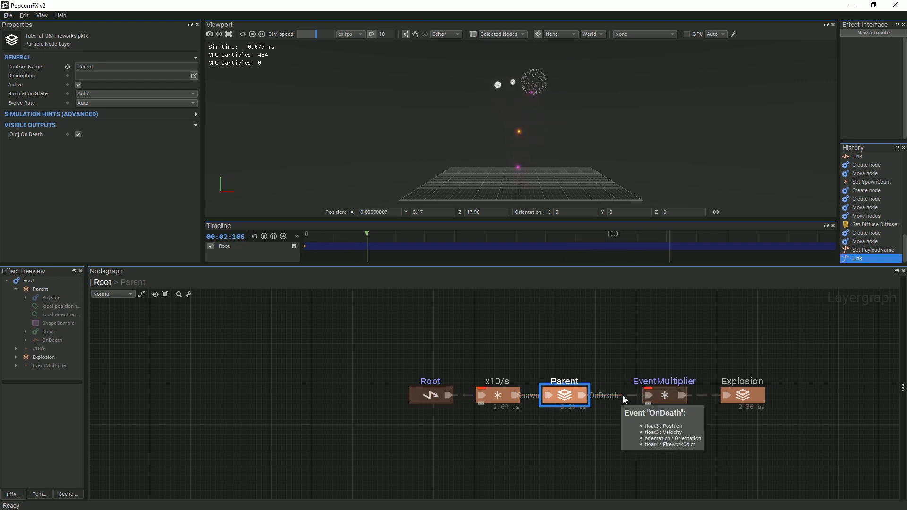
click(738, 397)
double_click(738, 397)
middle_drag(494, 466, 512, 421)
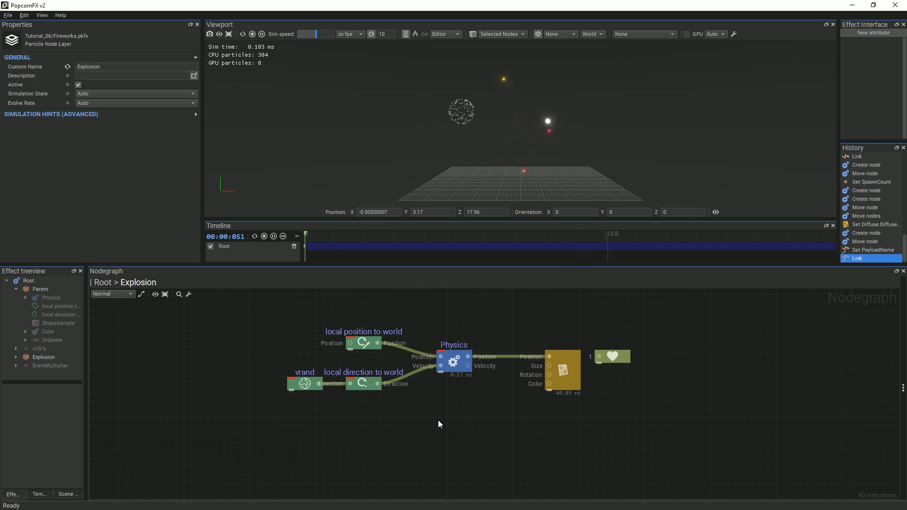
key(ctrl+space)
text(ev)
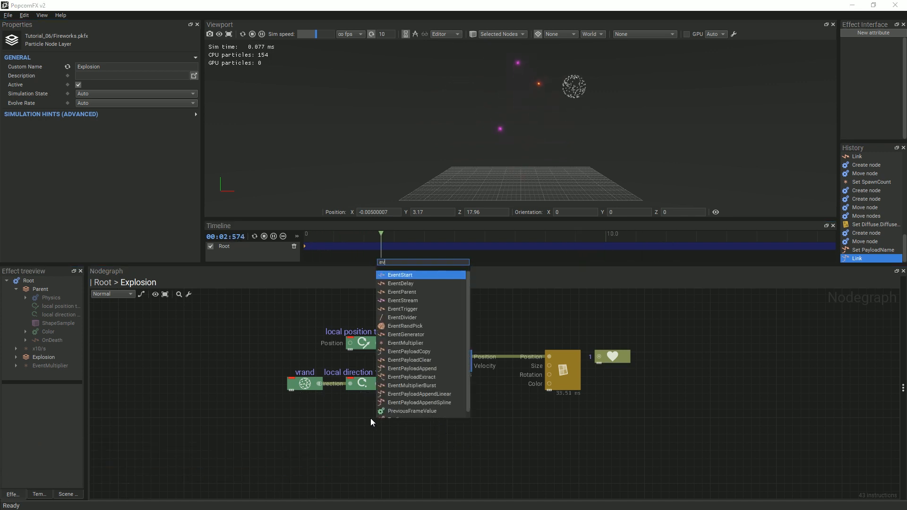
click(401, 293)
drag(390, 427, 374, 412)
click(89, 66)
text(Par)
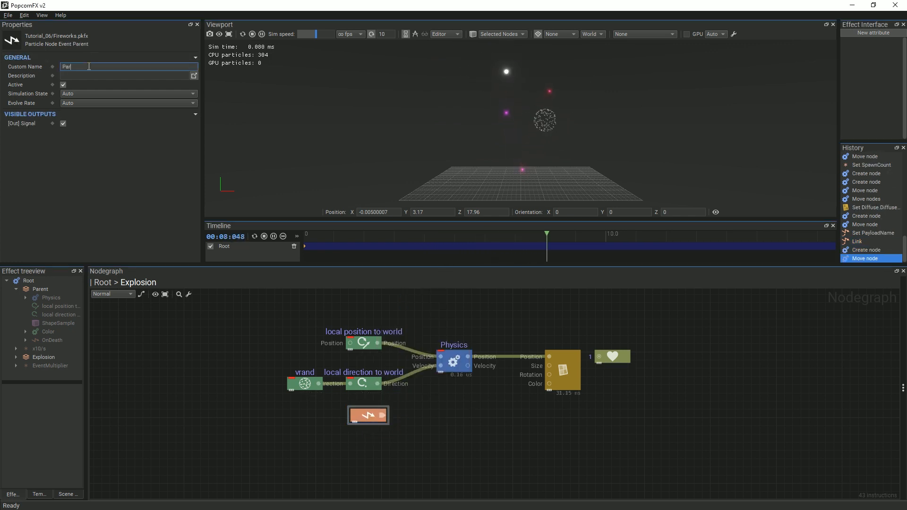
text(entEvent)
key(Return)
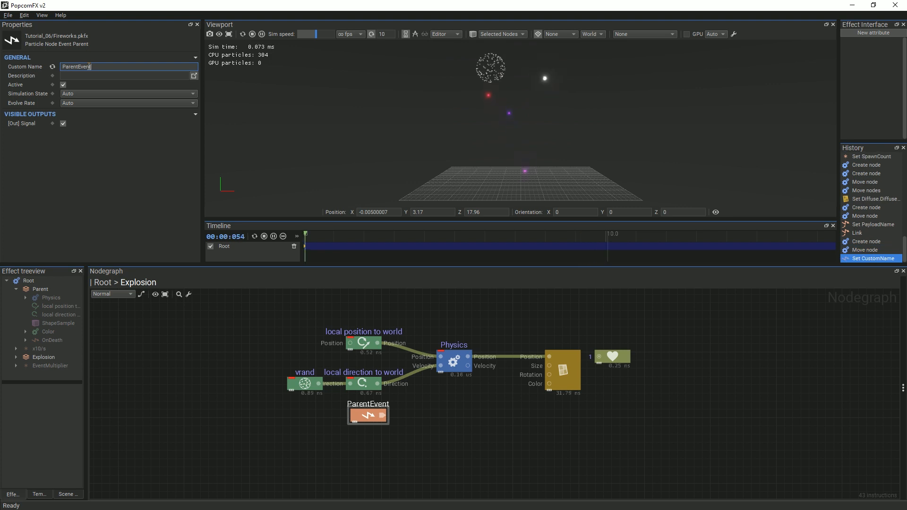
Extract the FireworkColor payload from ParentEvent and link it to the explosion renderer's Color
drag(383, 414, 457, 416)
text(ev)
click(497, 332)
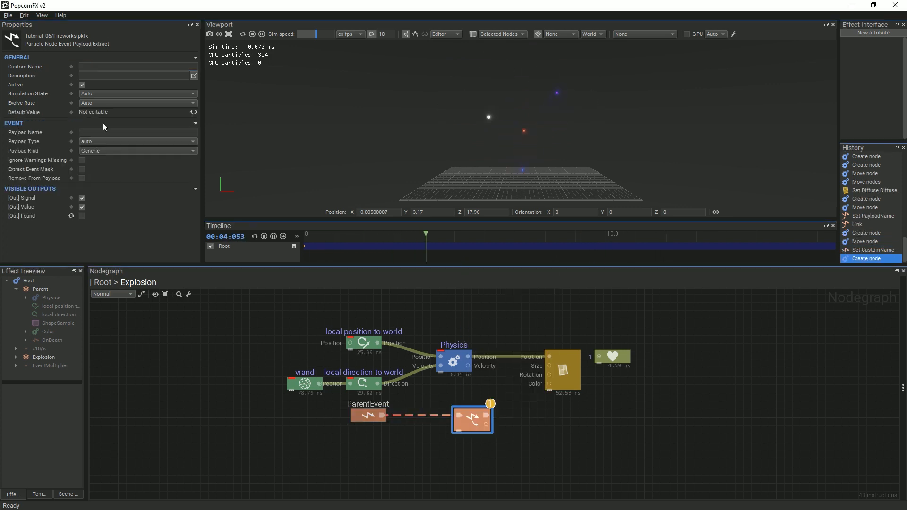
click(92, 133)
text(Firew)
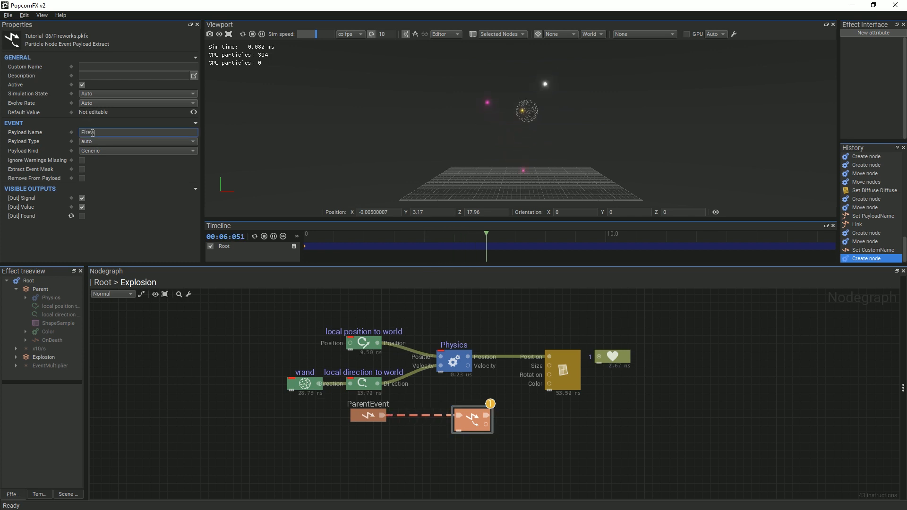
text(orkColor)
key(Return)
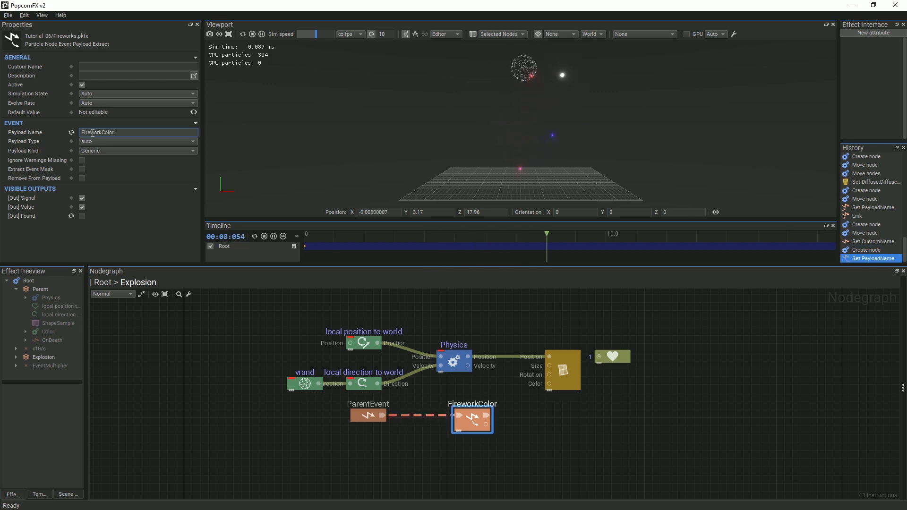
drag(487, 425, 551, 384)
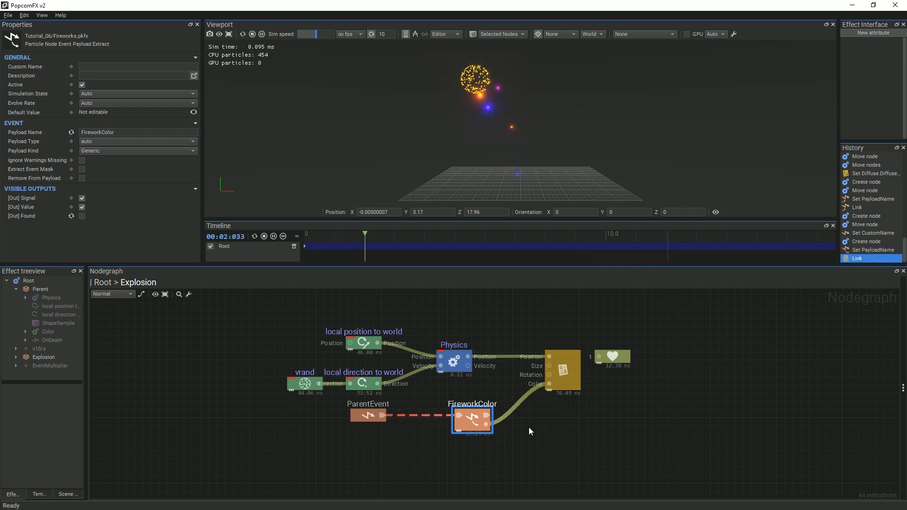
drag(472, 426, 454, 426)
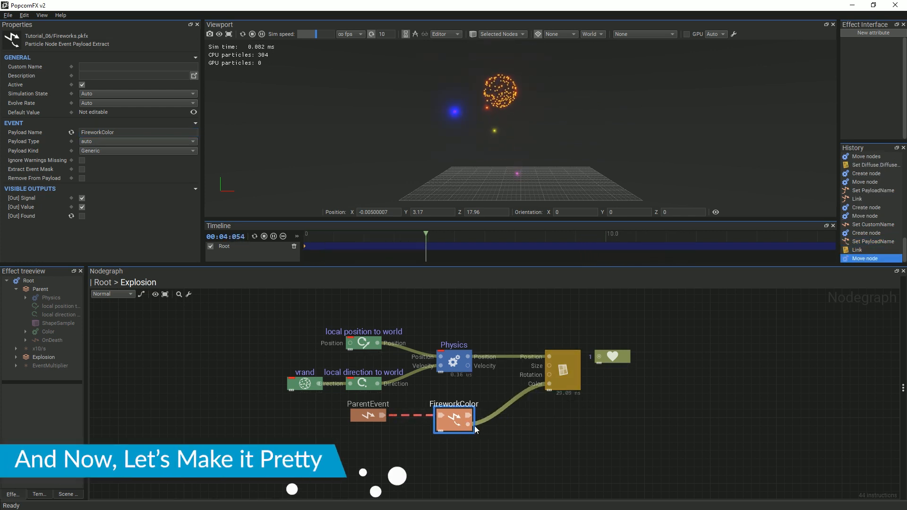
click(622, 432)
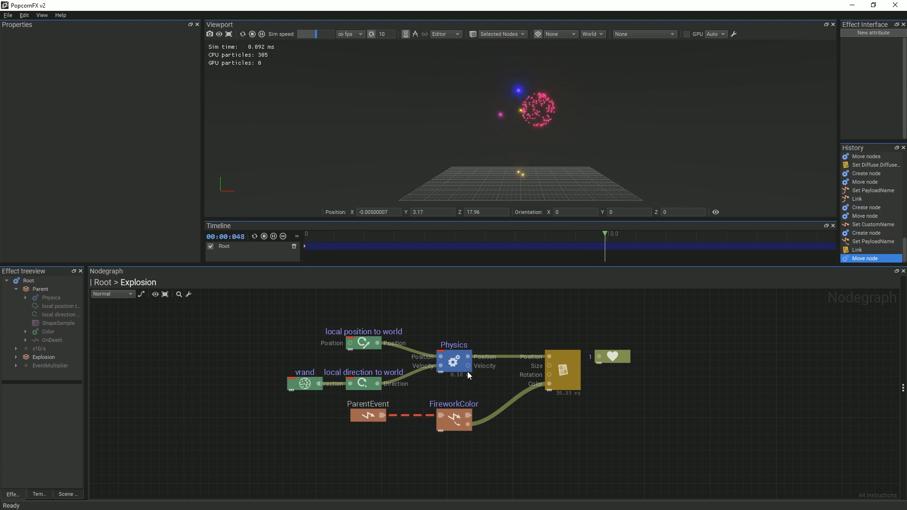
Set the Explosion Physics node's Y acceleration to -1
click(457, 364)
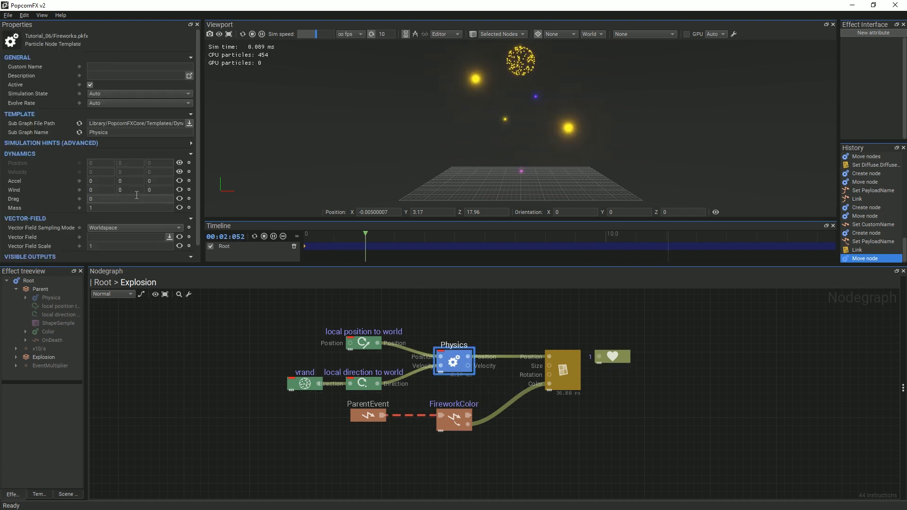
click(120, 182)
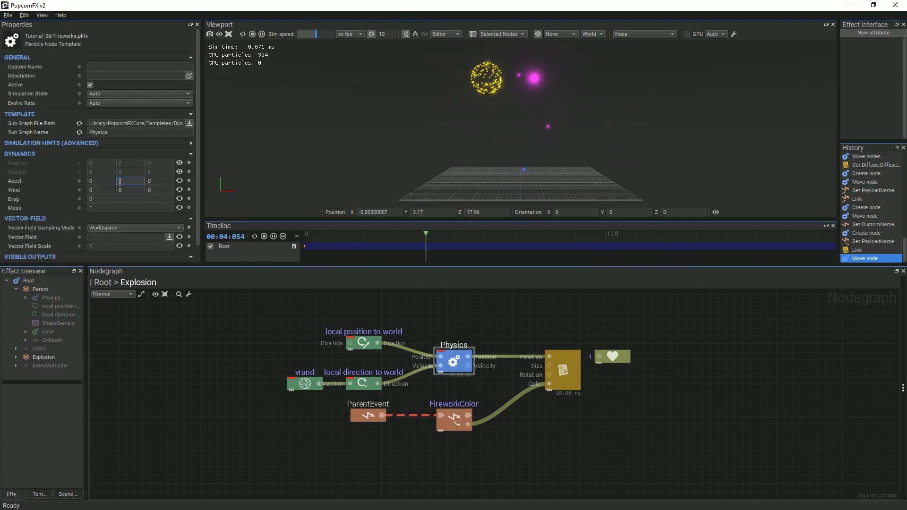
text(1)
key(Return)
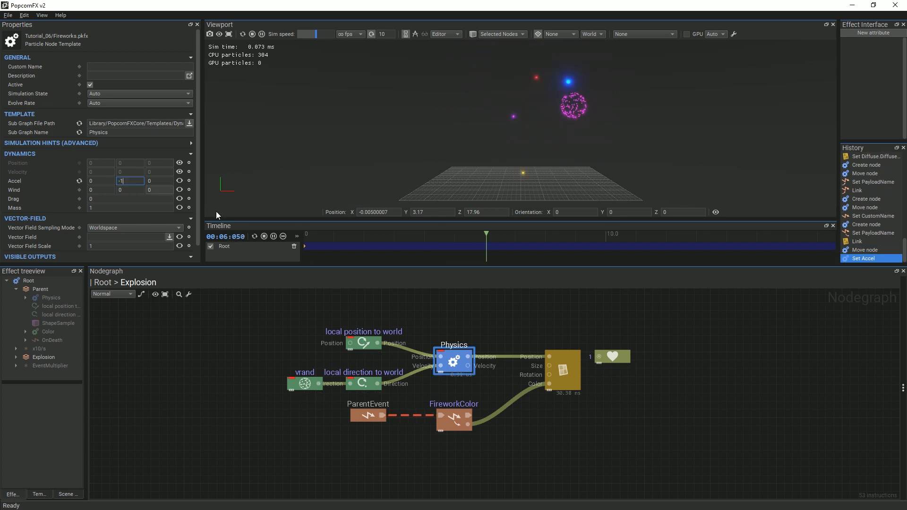
click(570, 434)
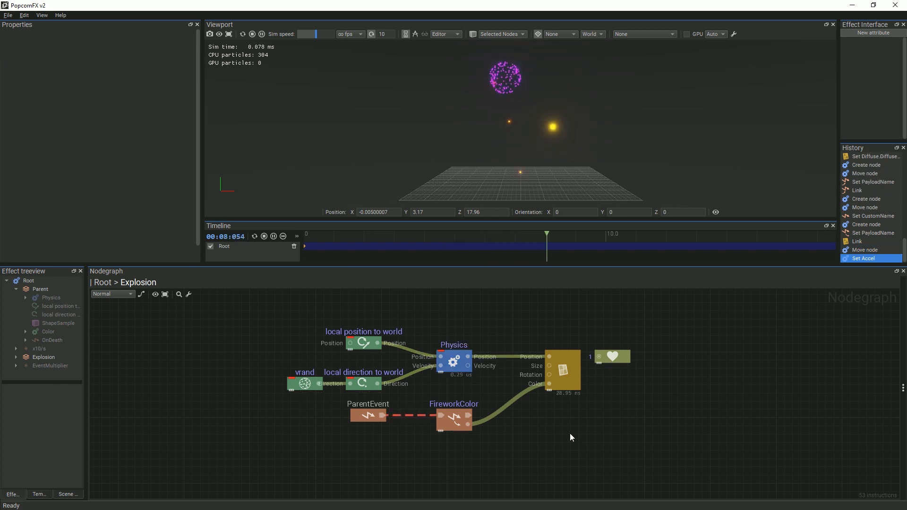
Multiply FireworkColor by a CurveOverTime node driven by a new Curve node
right_click(506, 406)
text(mul)
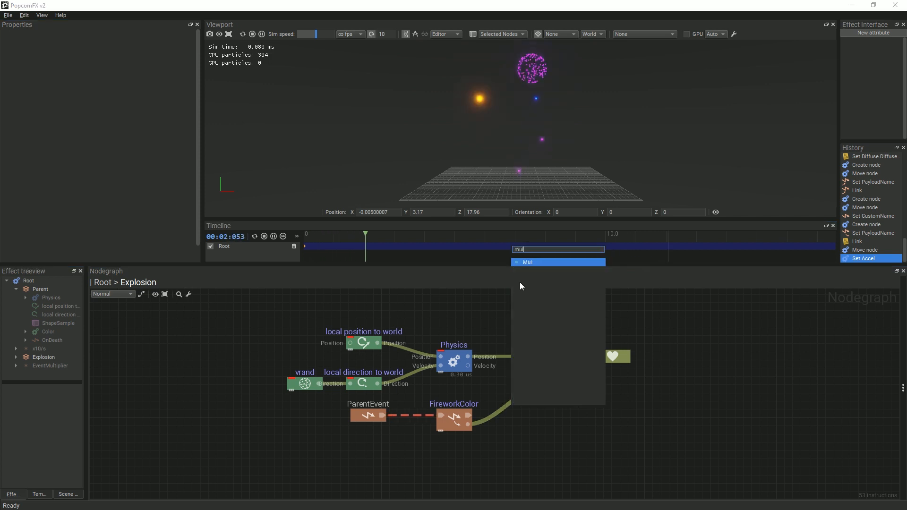
click(524, 261)
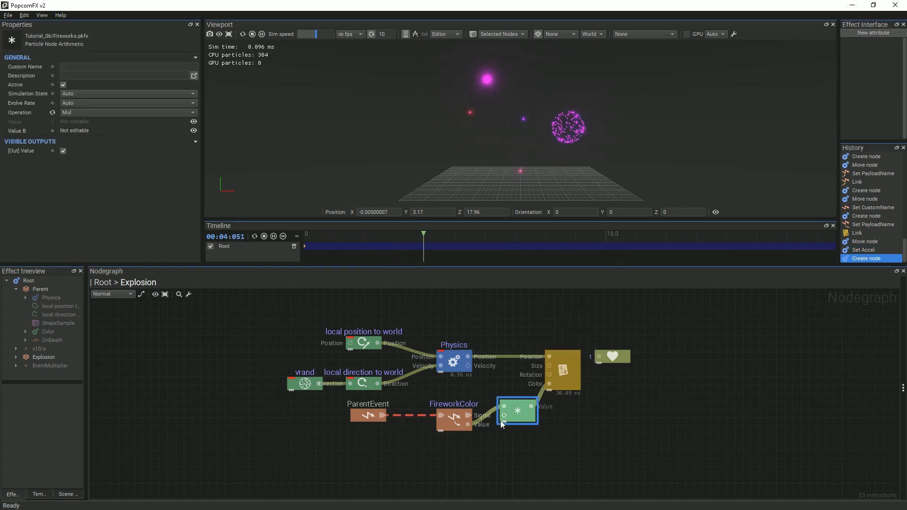
drag(472, 462, 470, 467)
text(cur)
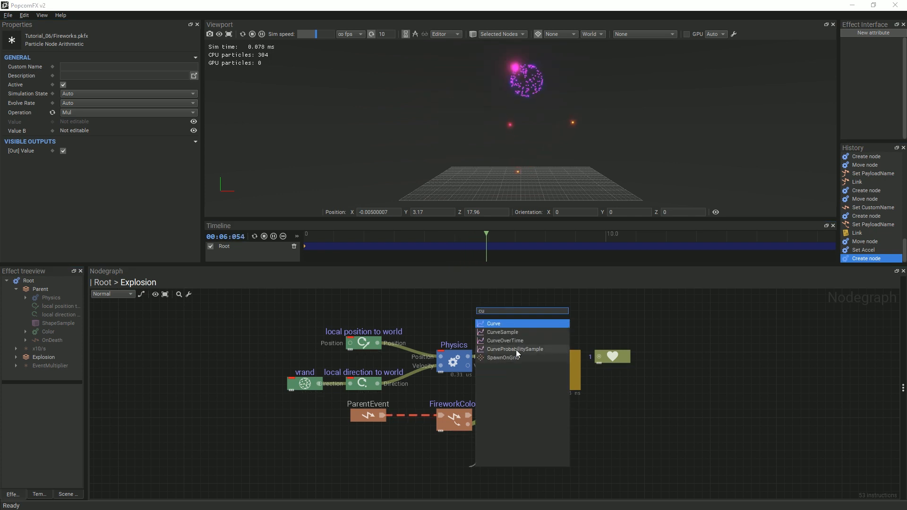
click(514, 341)
drag(440, 466, 373, 467)
click(399, 321)
Set the curve's key at time 0 to a value of 1
double_click(374, 467)
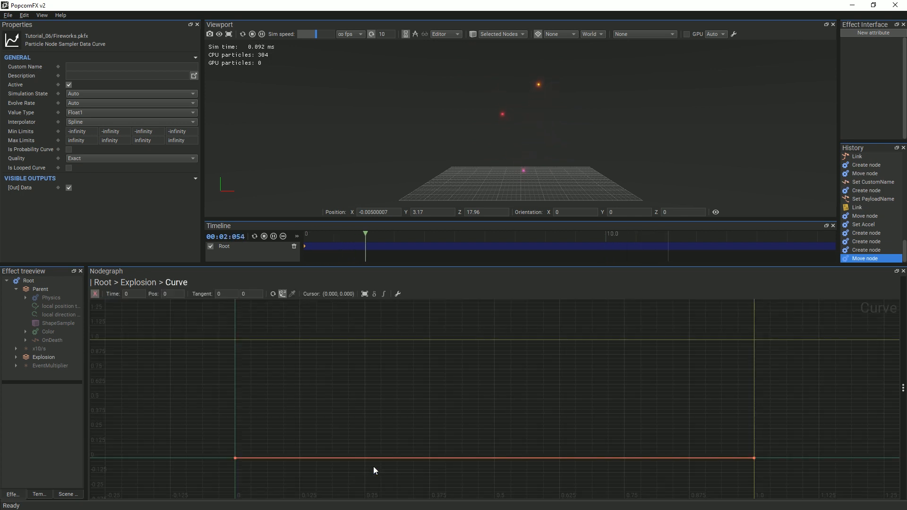
drag(217, 450, 246, 467)
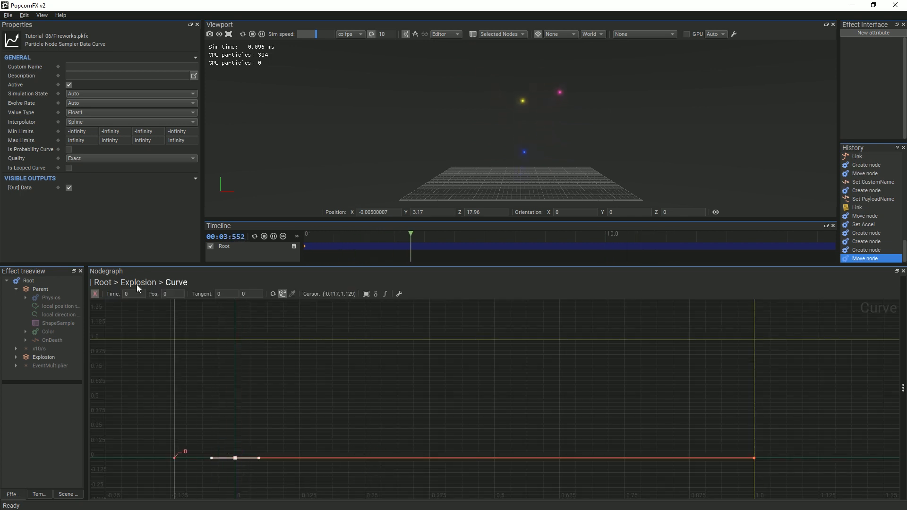
click(165, 294)
text(1)
key(Return)
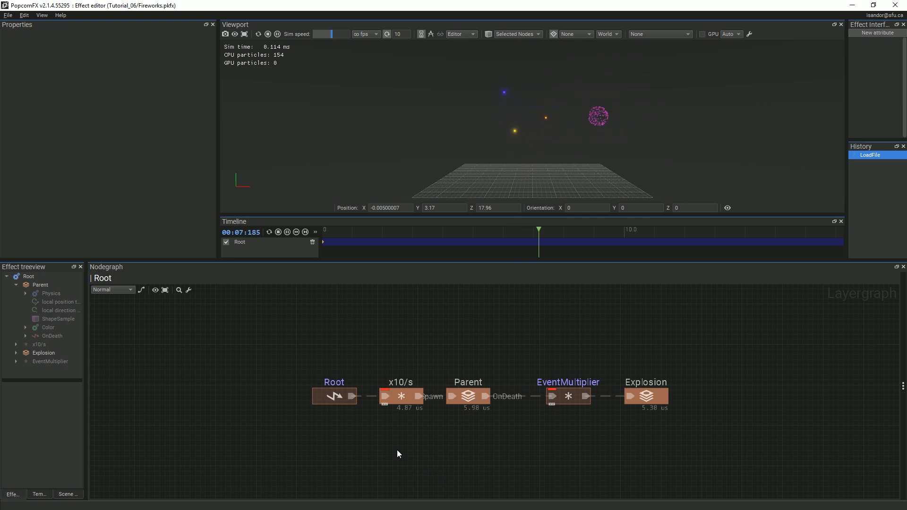
Change the x10/s launcher's Spawn Count to 100 in its properties, then deselect it
click(401, 395)
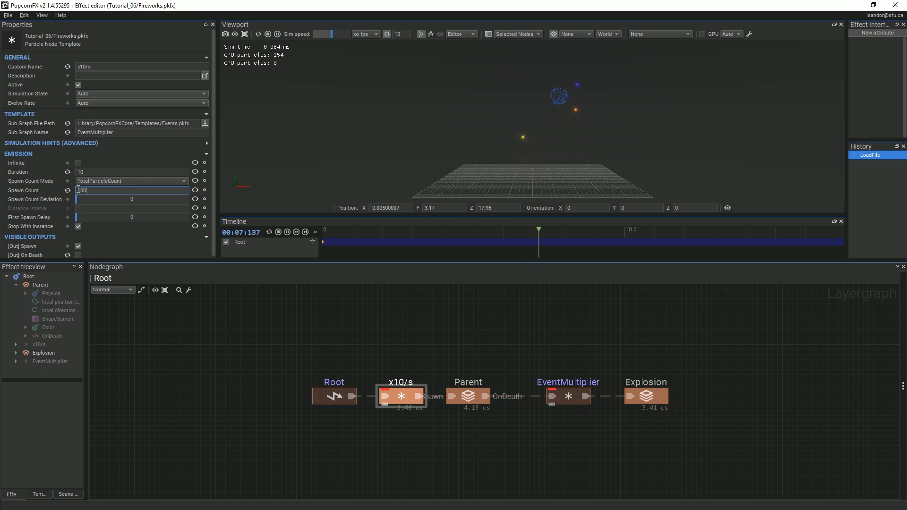
key(Return)
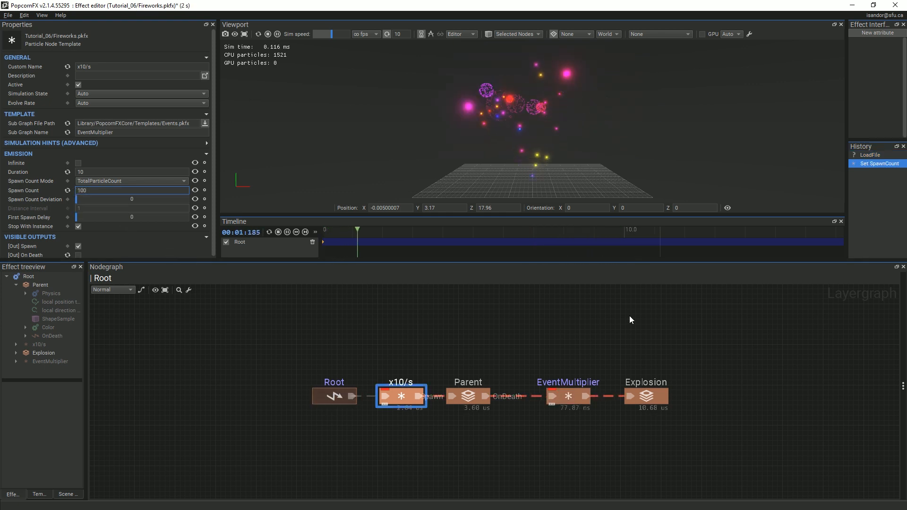
click(742, 407)
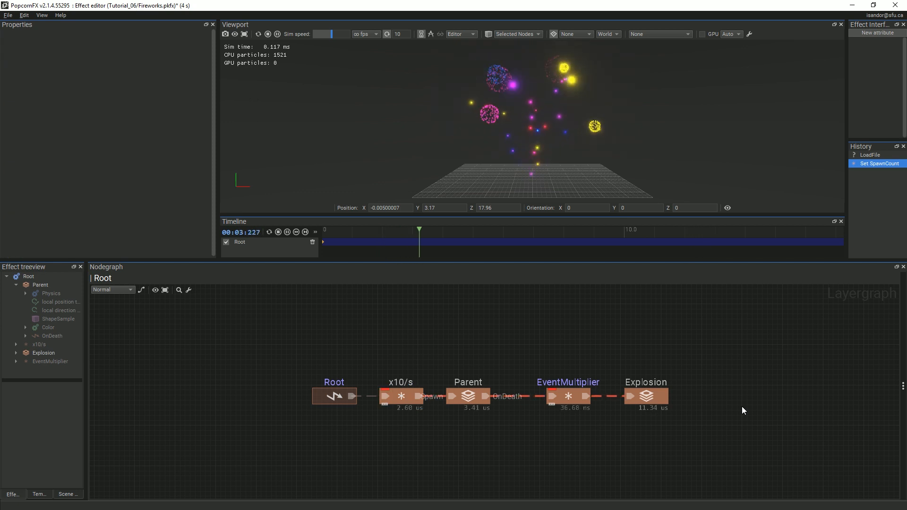